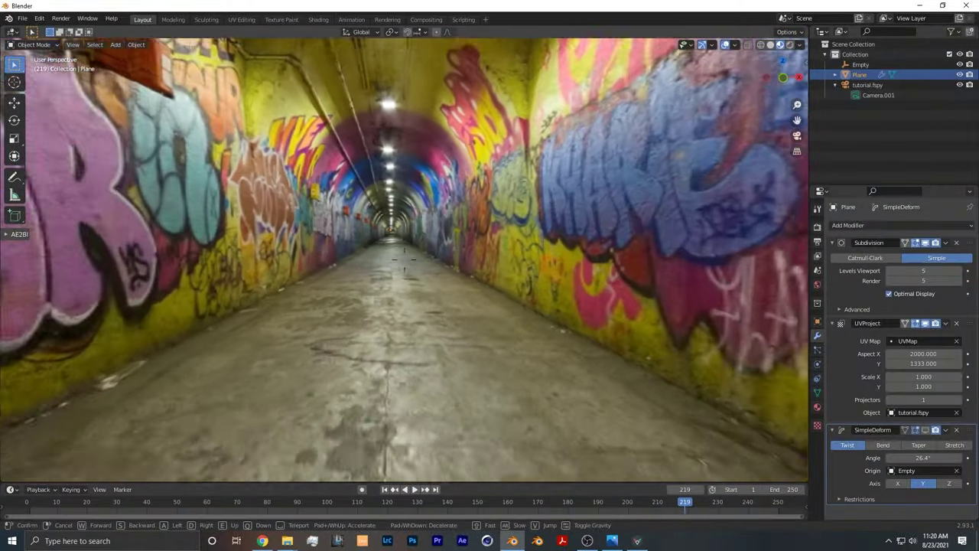
key("s")
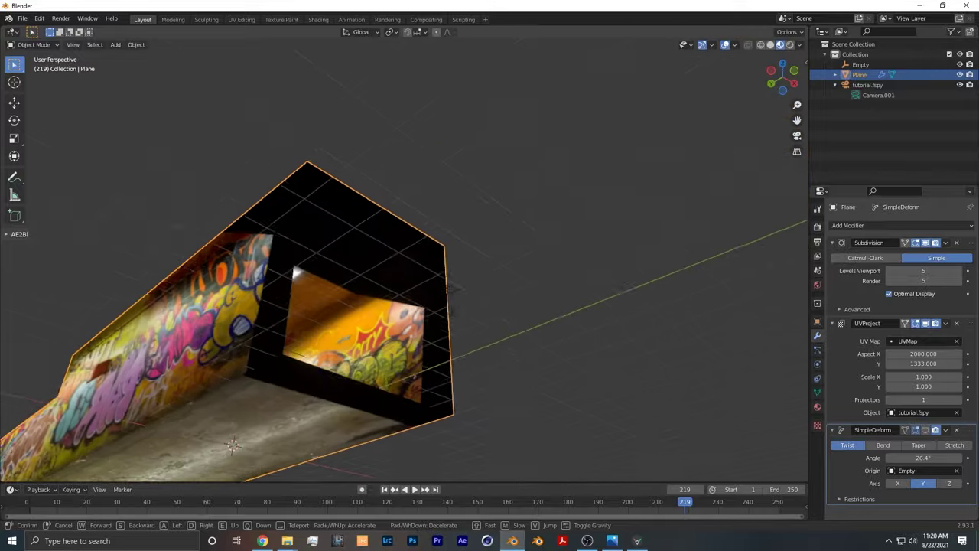
key("s")
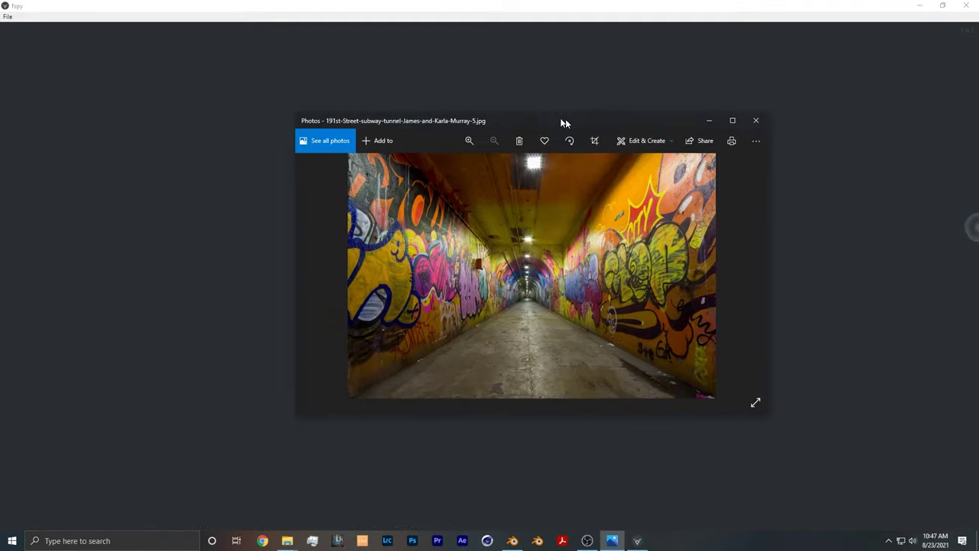
Step: Reposition and enlarge the photo viewer window to examine the graffiti tunnel image
left_click_drag(562, 120, 433, 86)
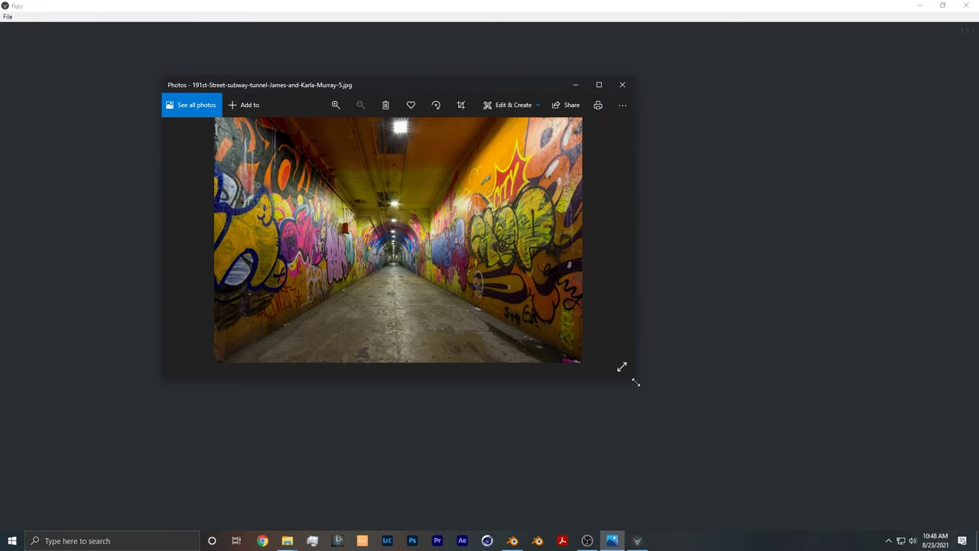
left_click_drag(636, 383, 808, 521)
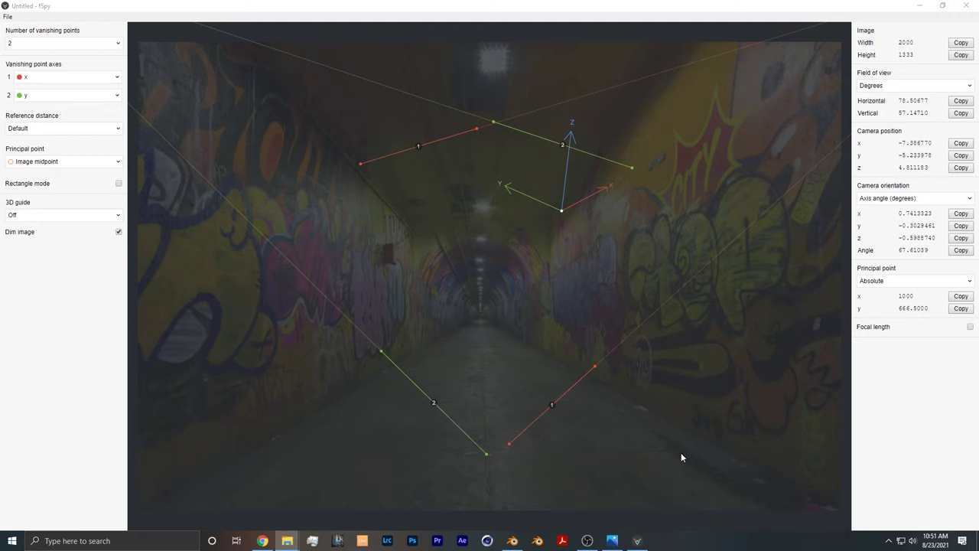
Step: Align the y vanishing lines with the tunnel's two floor-wall edges and lay the x lines horizontally across the ceiling and floor
left_click_drag(486, 454, 336, 415)
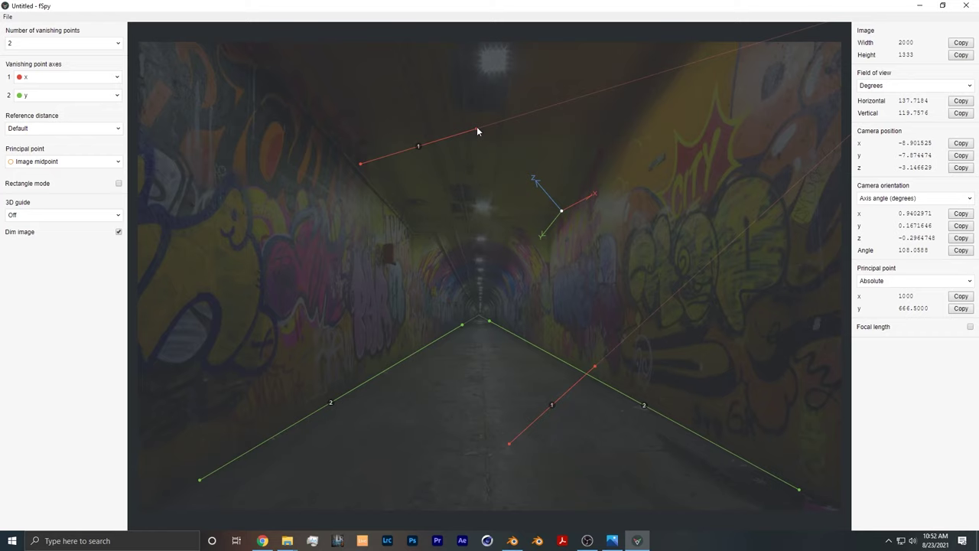
left_click_drag(476, 132, 549, 218)
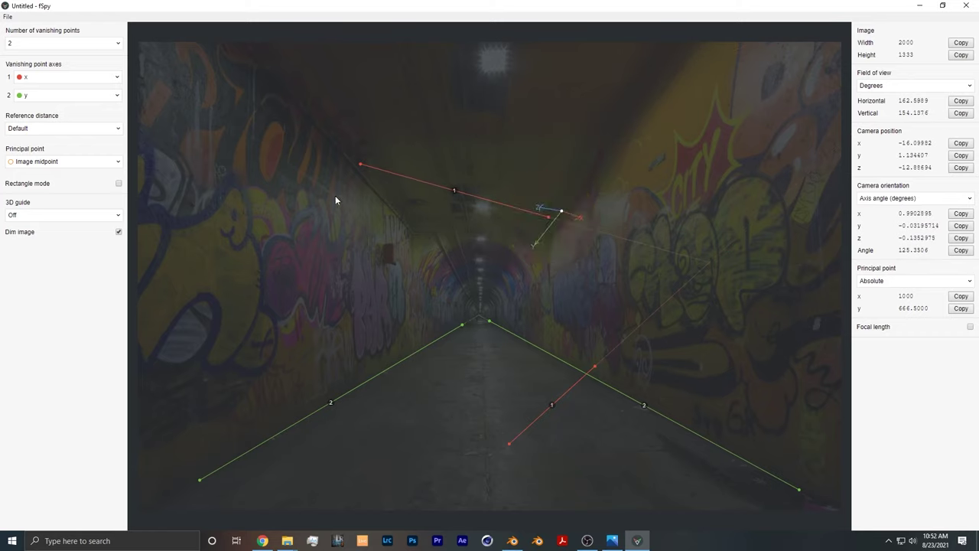
left_click_drag(358, 170, 442, 211)
left_click_drag(510, 443, 348, 499)
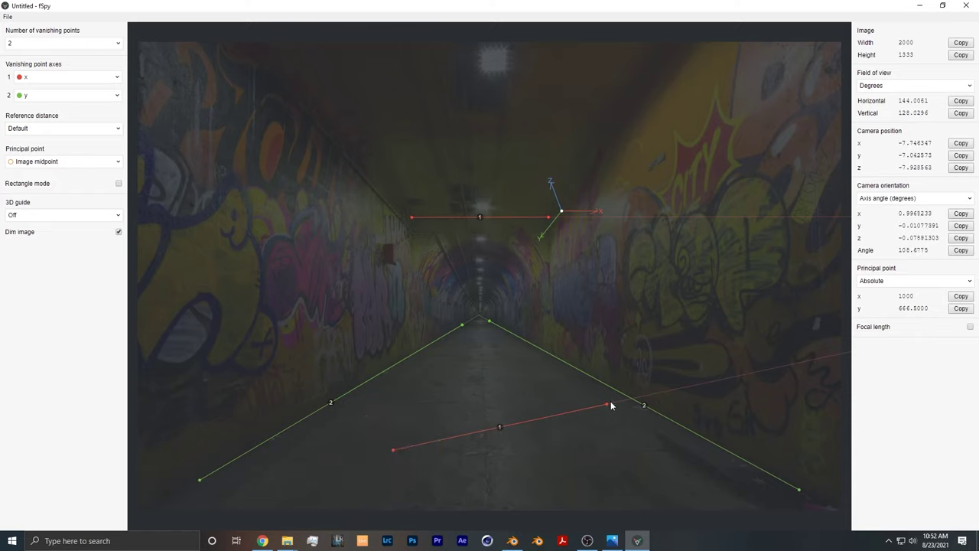
left_click_drag(605, 407, 651, 483)
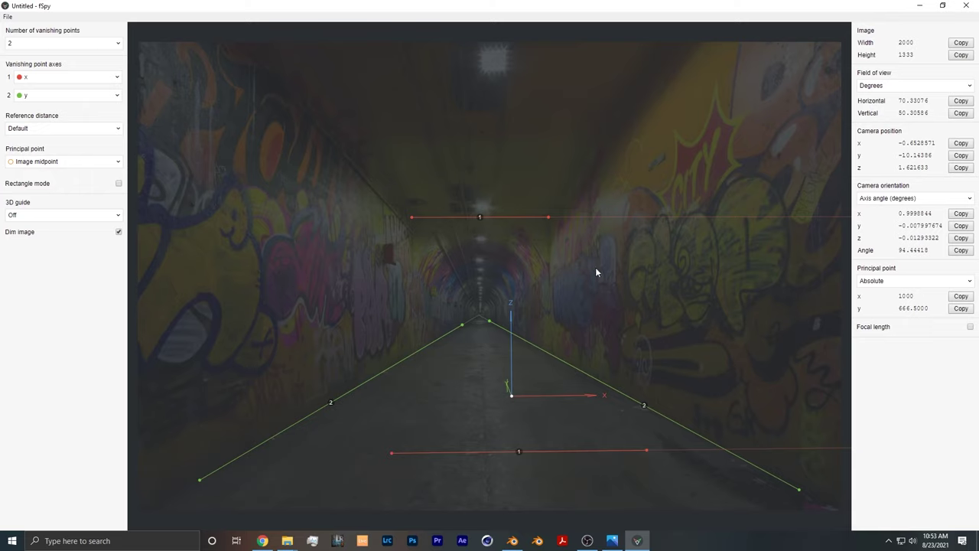
Step: Place the 3D origin on the centre line of the tunnel floor
left_click_drag(511, 396, 549, 425)
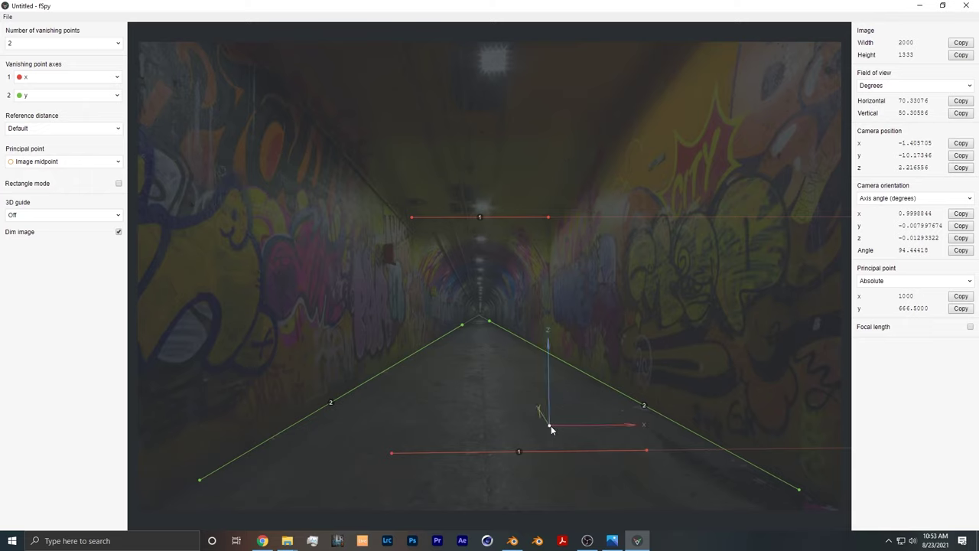
left_click_drag(550, 426, 484, 402)
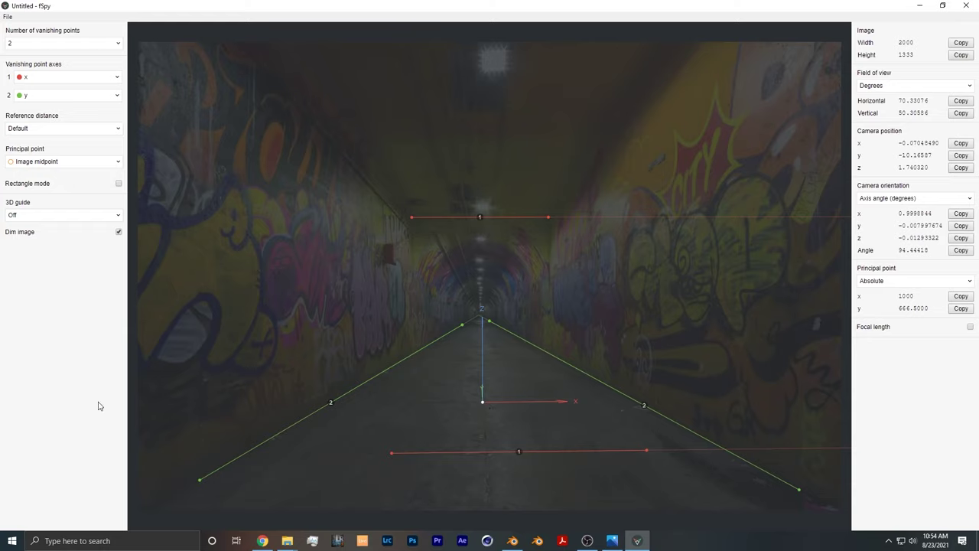
Step: Save the camera-match project to the Desktop under the name tutorial
left_click(8, 17)
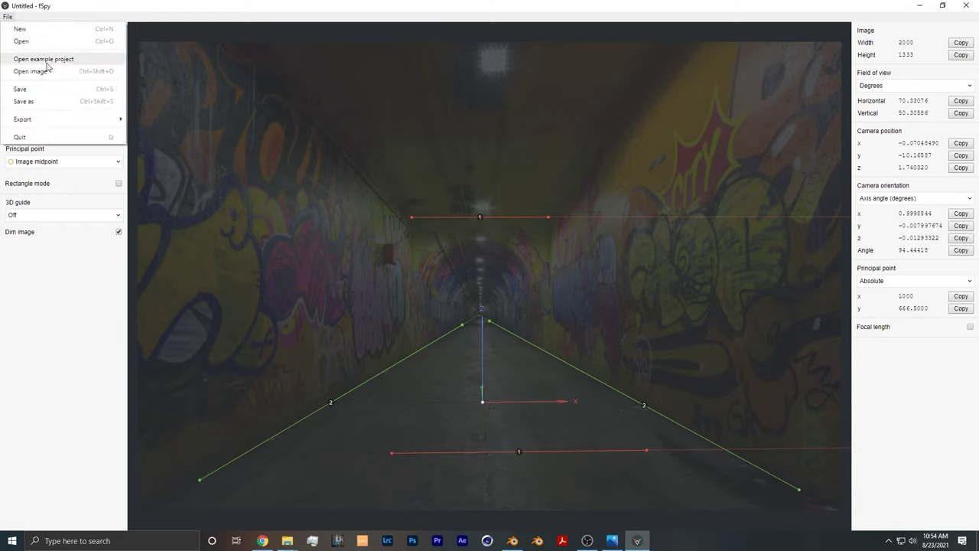
left_click(23, 101)
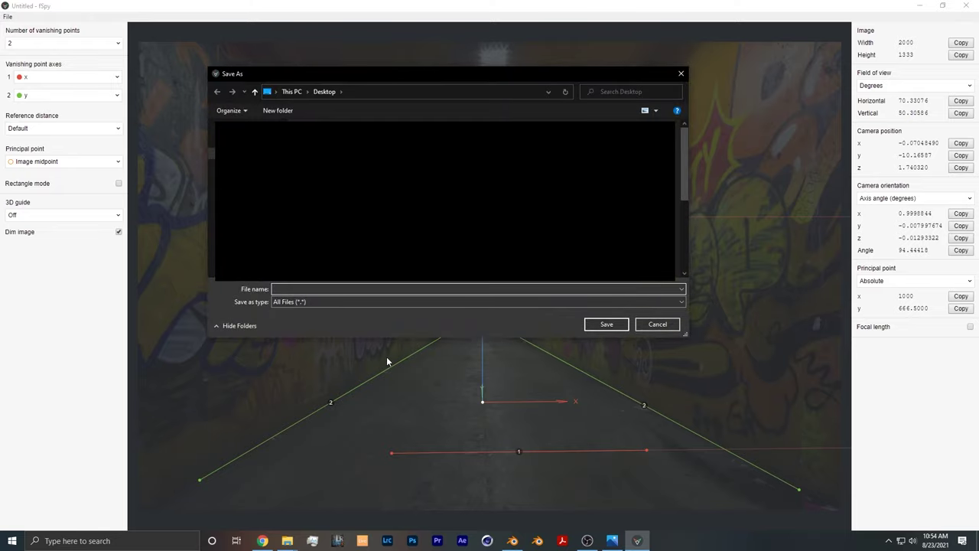
type("tutorial")
key("Return")
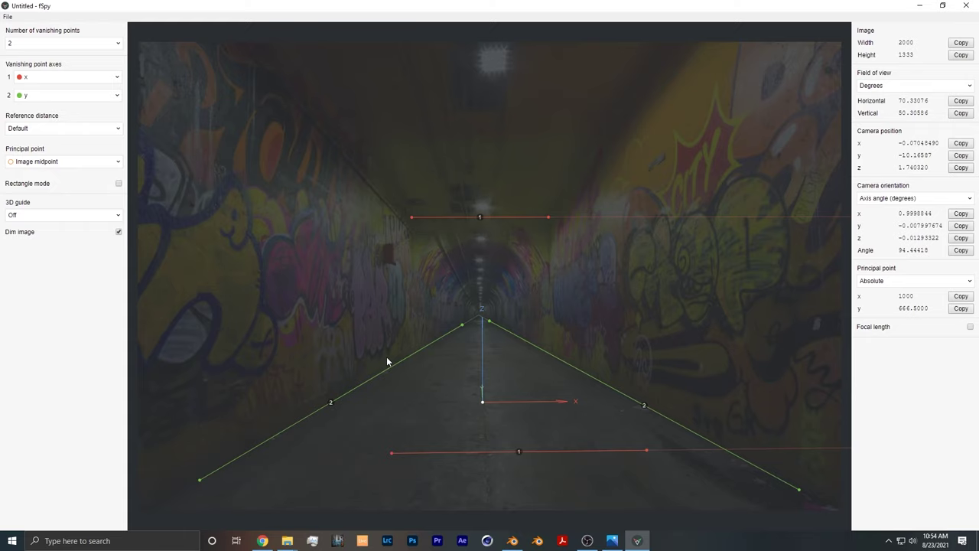
Step: Switch to Blender and import the tutorial.fspy project with its background image
left_click(512, 540)
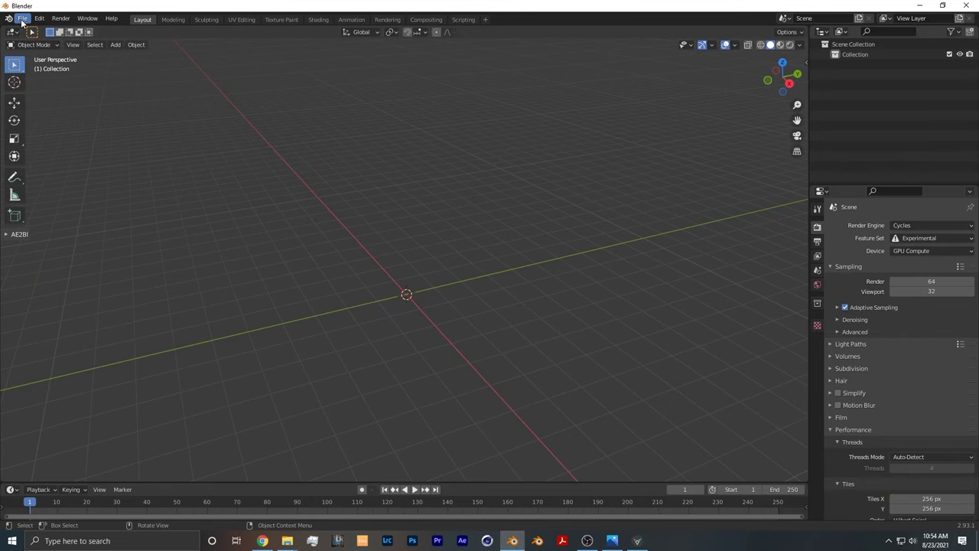
left_click(22, 20)
mouse_move(60, 156)
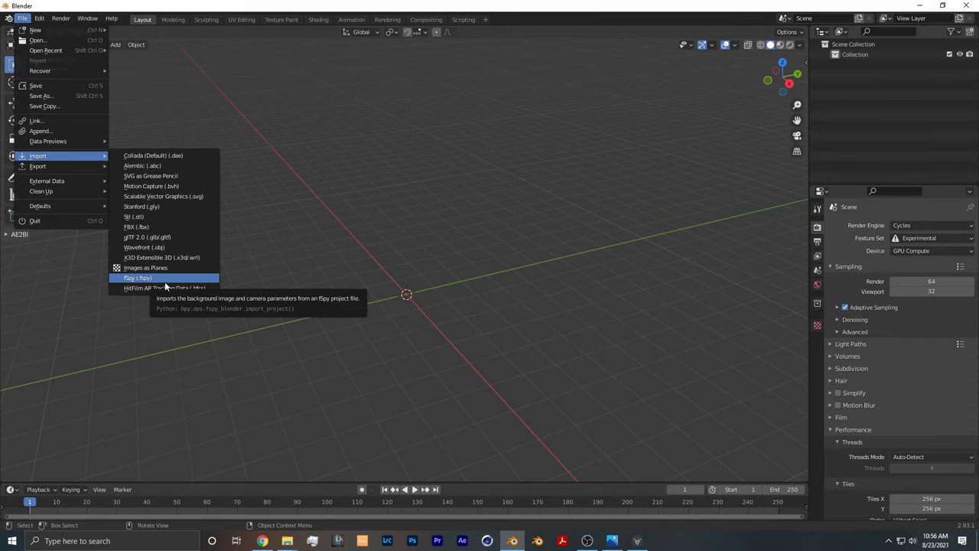
left_click(165, 280)
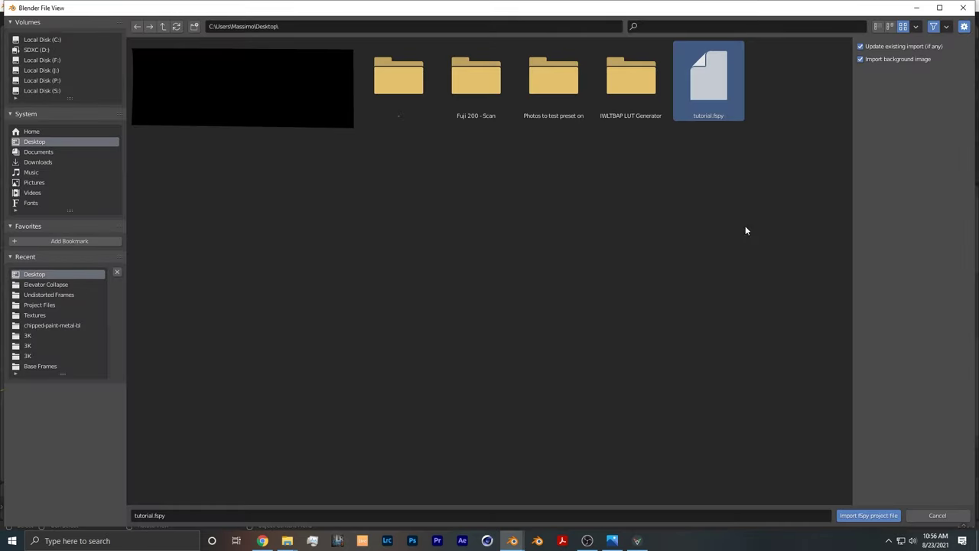
left_click(854, 515)
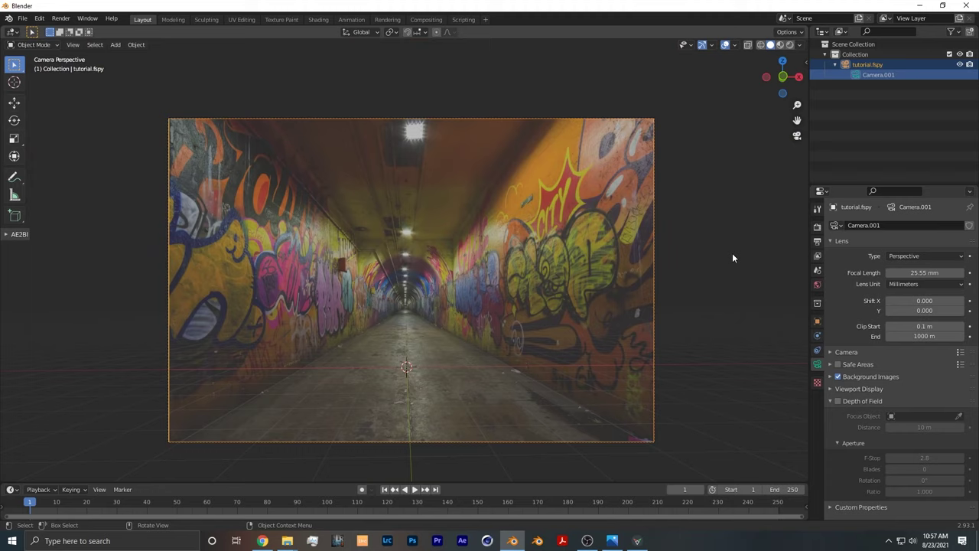
Step: Examine how the imported camera's origin and axes line up with the tunnel floor in the background photo
middle_click_drag(474, 326, 485, 314, "shift")
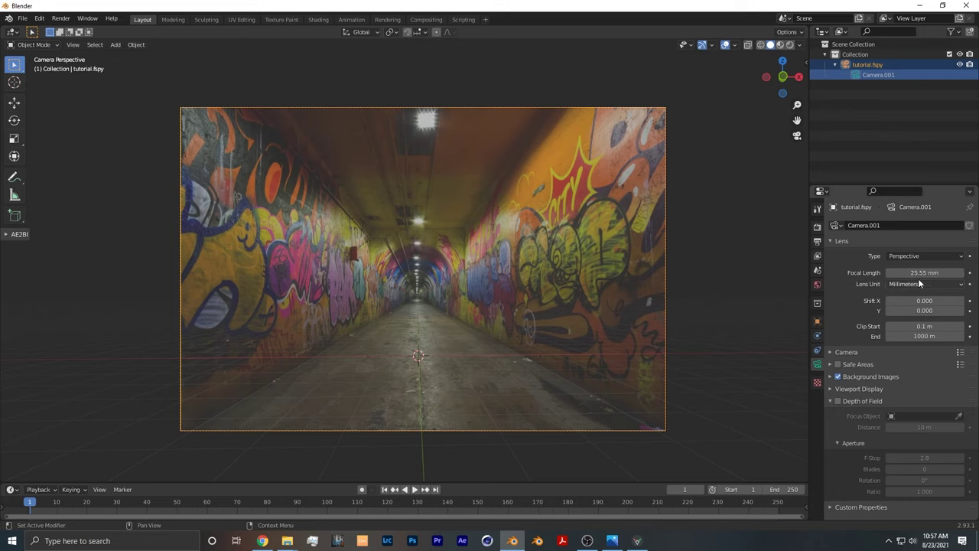
scroll(470, 349, "up", 5)
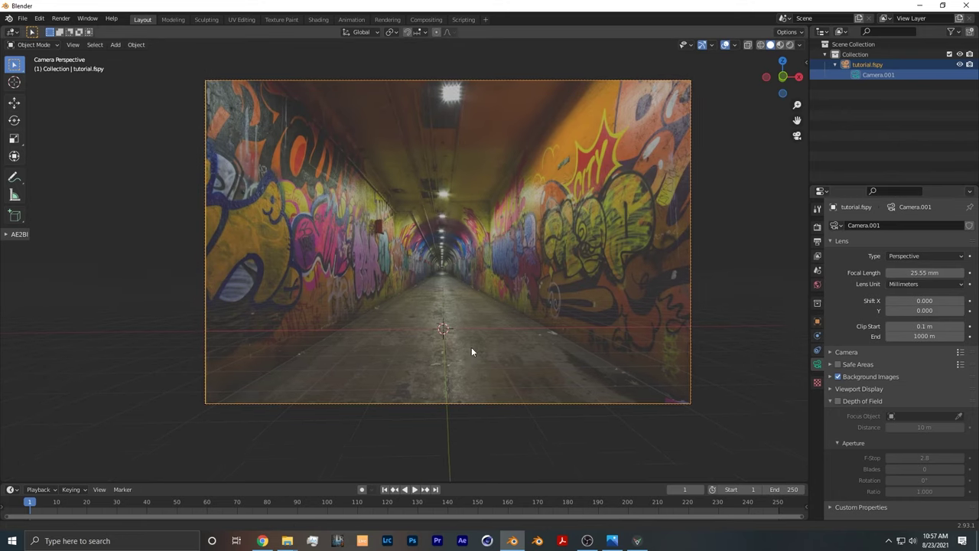
middle_click_drag(466, 362, 419, 306, "shift")
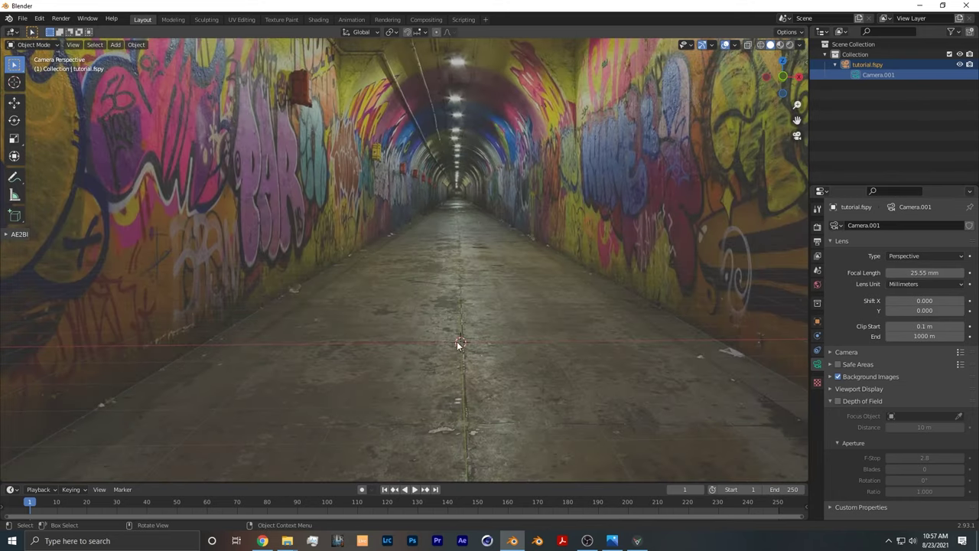
middle_click_drag(508, 186, 436, 284, "shift")
key("Home")
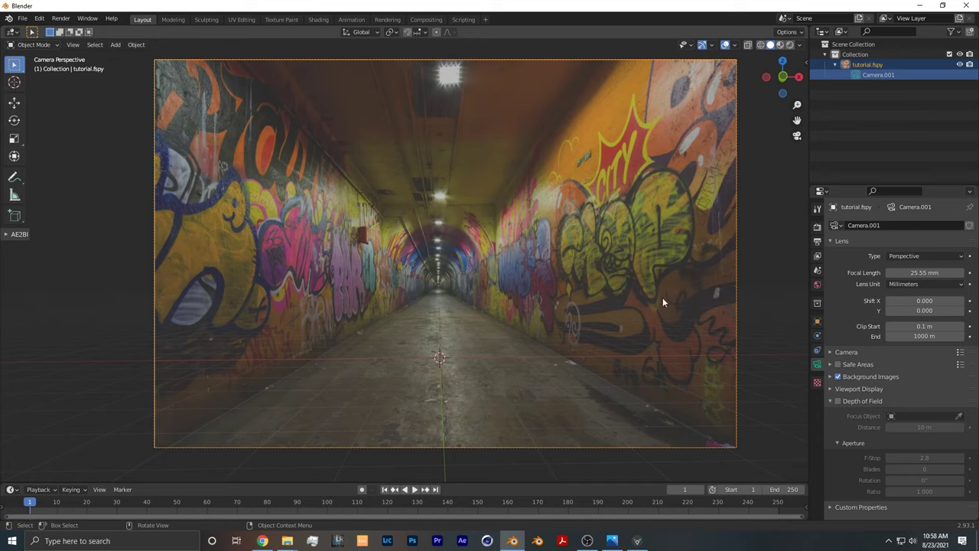
middle_click_drag(545, 284, 578, 226, "shift")
scroll(563, 239, "down", 2)
scroll(536, 262, "up", 3)
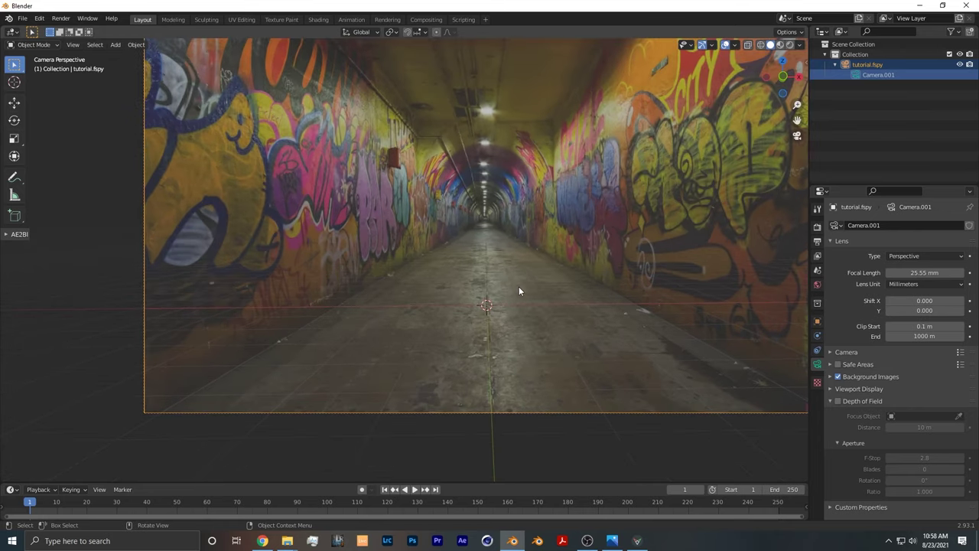
Step: Add a plane at the origin and scale it up to nearly the width of the tunnel floor
key("shift+a")
mouse_move(518, 287)
left_click(560, 287)
key("s")
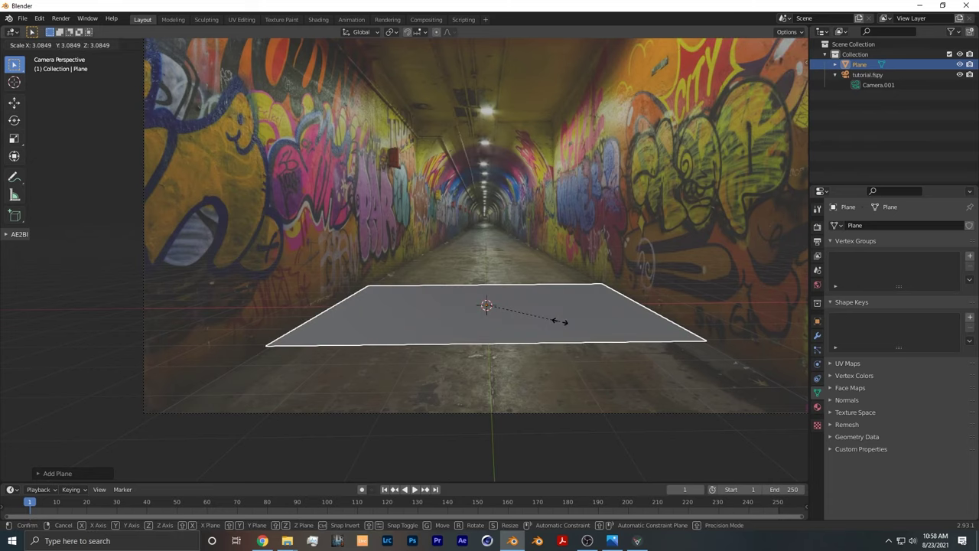
left_click(546, 322)
Step: In Edit Mode, move the plane's right side edge along X to the base of the right tunnel wall
scroll(558, 329, "up", 2)
key("Tab")
middle_click_drag(575, 334, 446, 326, "shift")
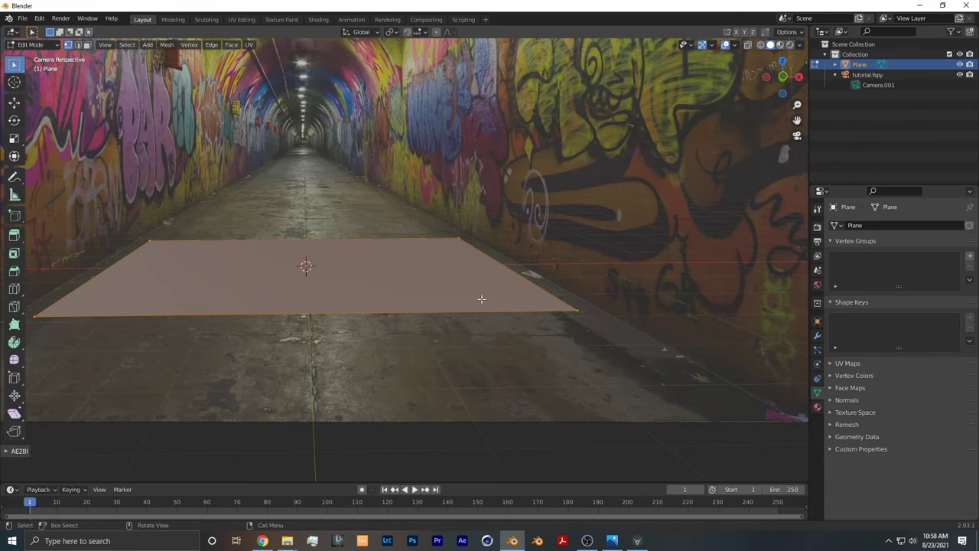
key("alt+a")
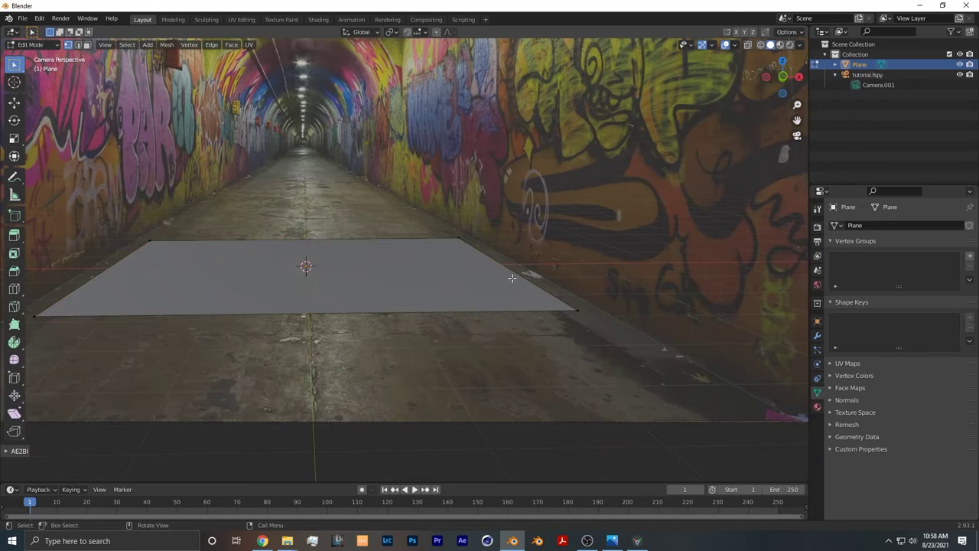
key("g")
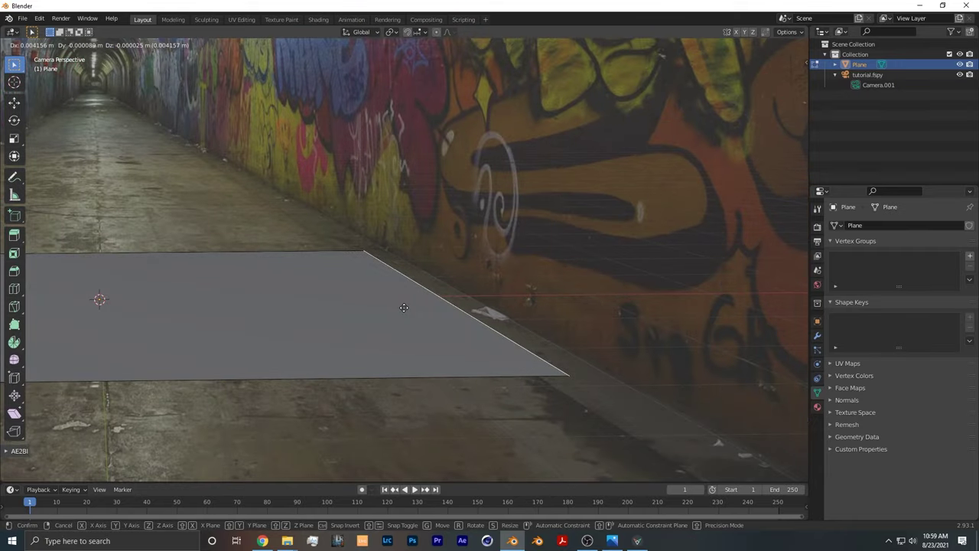
key("x")
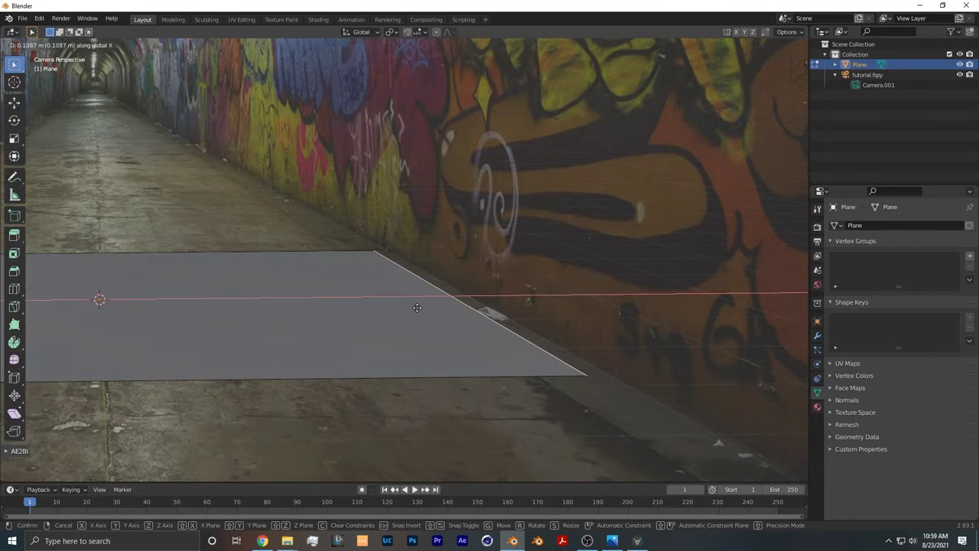
left_click(434, 307)
Step: Extrude the floor's two side edges about 6.08 m up along Z as walls and fill the ceiling between them
middle_click_drag(252, 306, 793, 269, "shift")
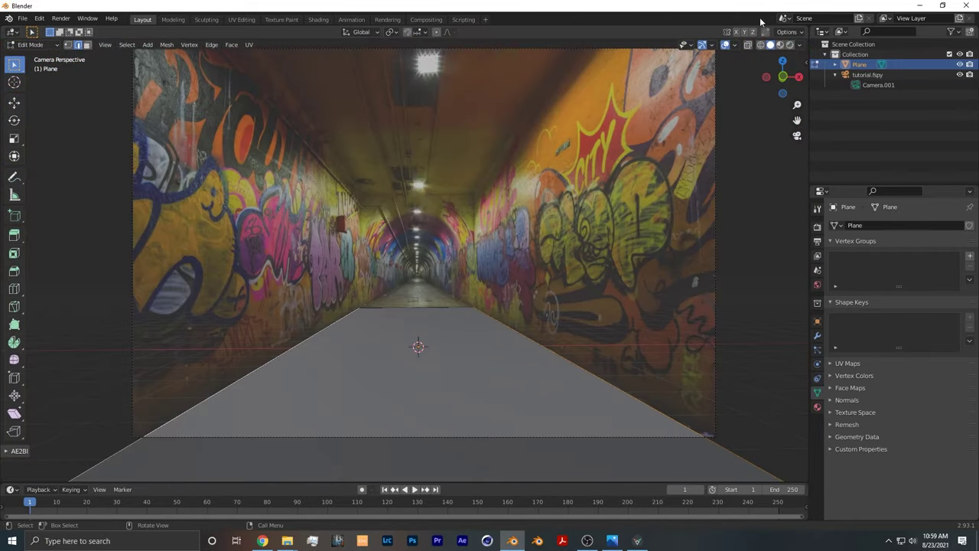
scroll(459, 383, "up", 5)
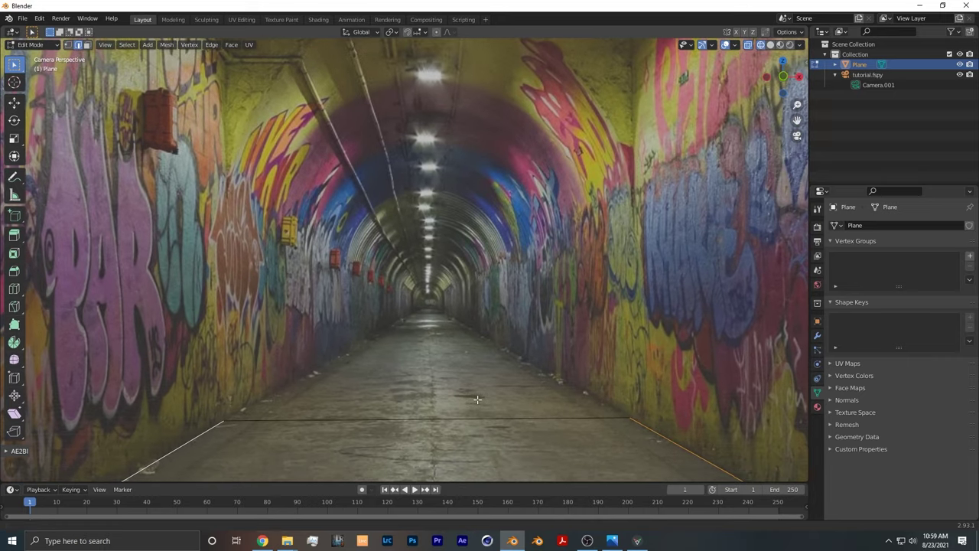
scroll(586, 430, "down", 5)
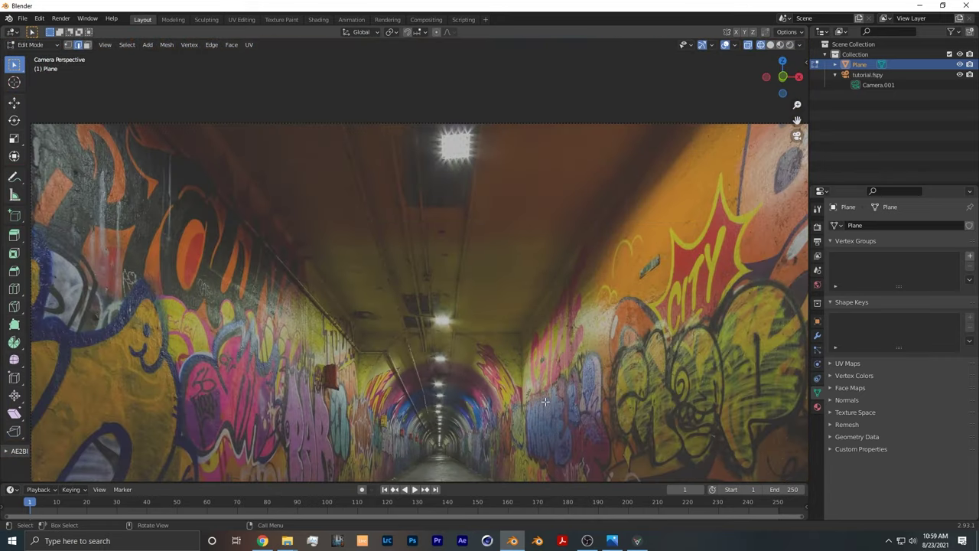
scroll(545, 401, "up", 6)
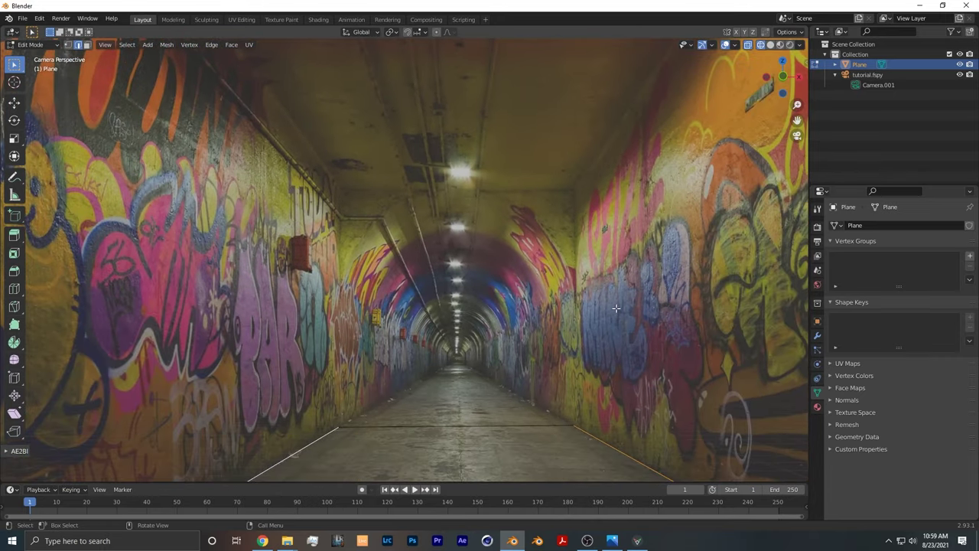
key("g")
key("z")
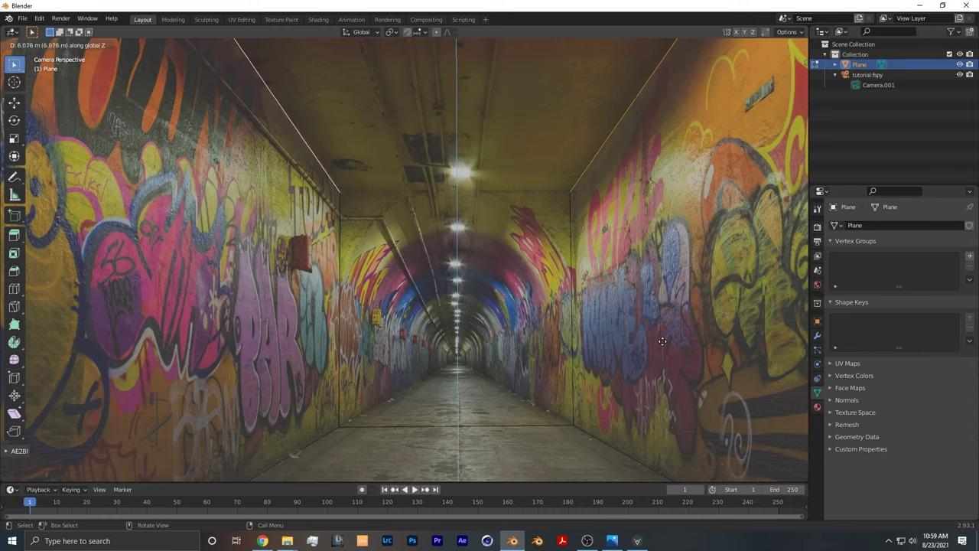
left_click(662, 342)
key("Tab")
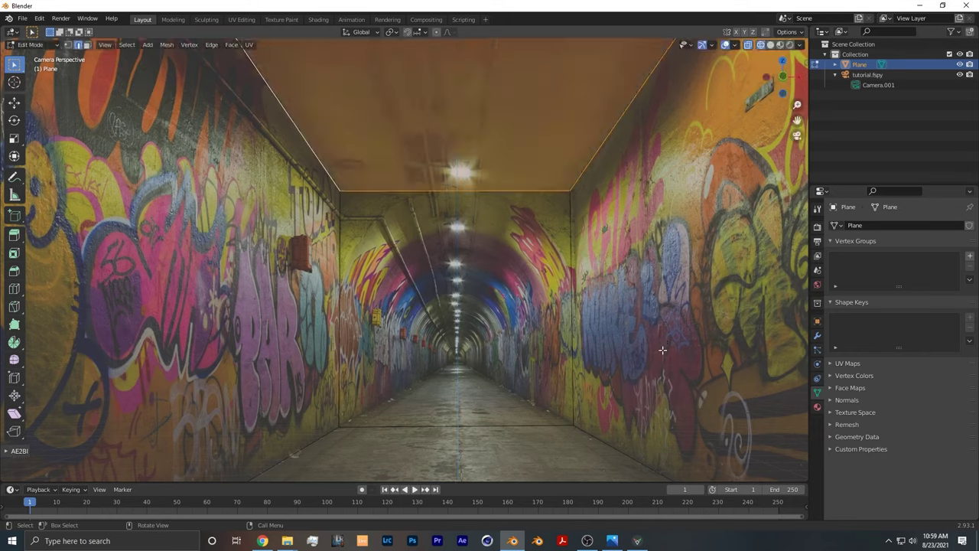
Step: Select the edge loop around the tunnel's far opening and extrude it along Y deep toward the vanishing point
left_click(576, 286)
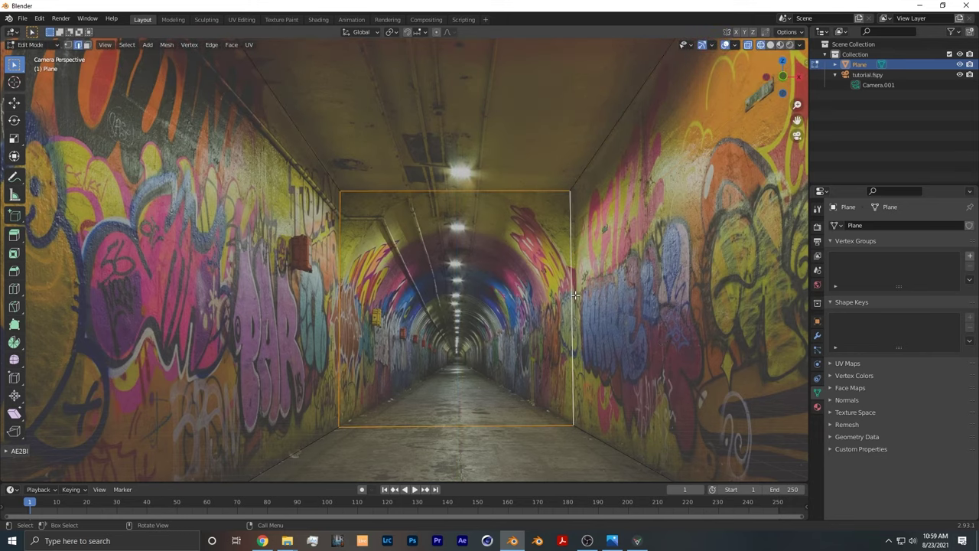
key("g")
key("x")
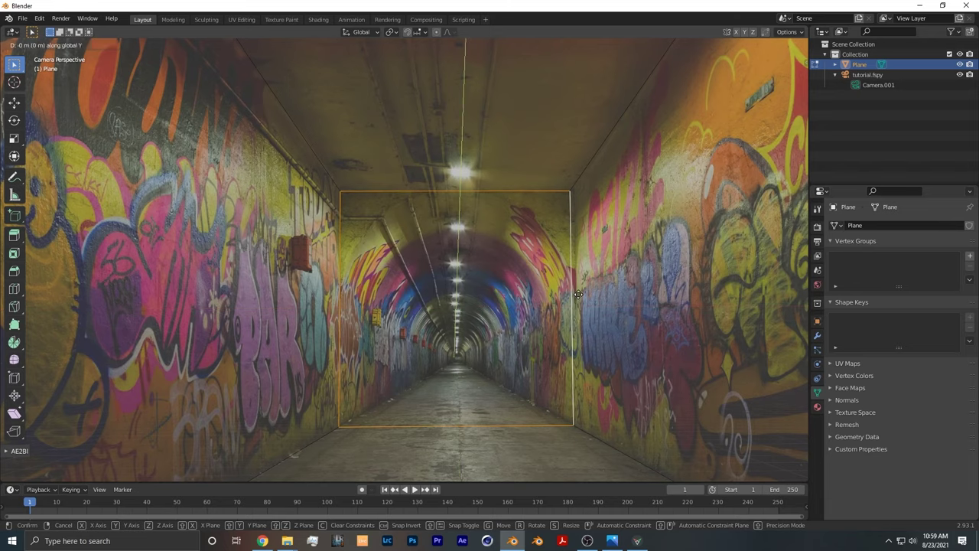
left_click(524, 354)
key("y")
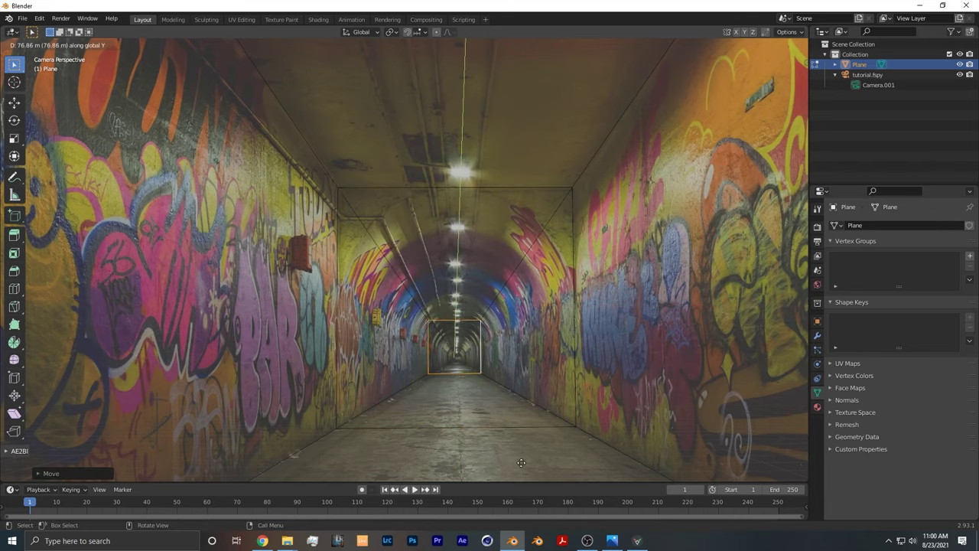
Step: Bevel the two upper lengthwise edges of the extruded rear section into a rounded arch matching the photo
left_click(543, 249, "shift")
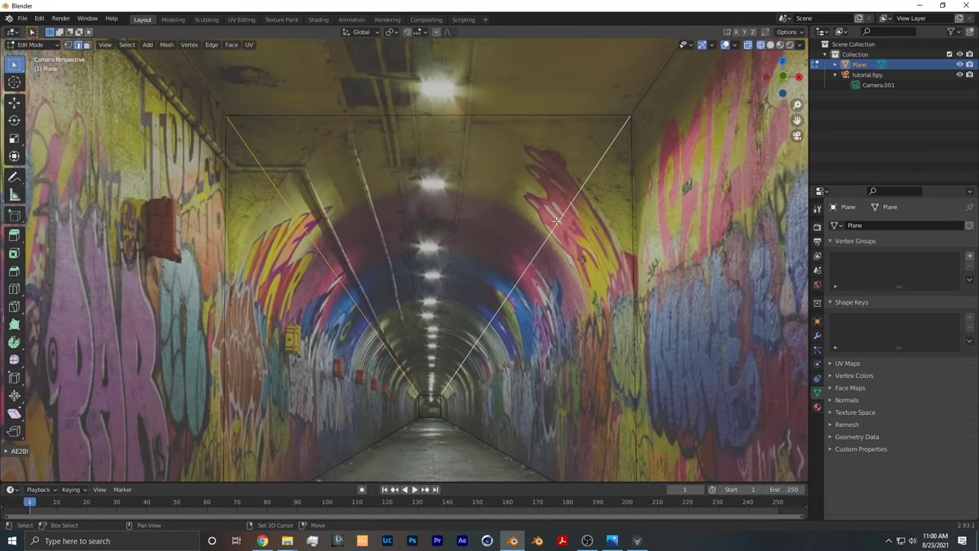
scroll(568, 255, "down", 2)
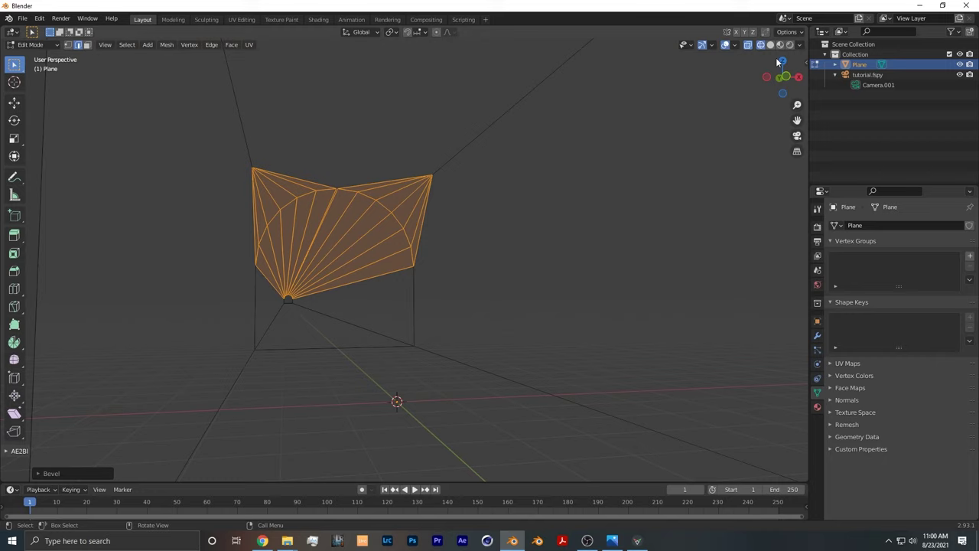
scroll(413, 230, "up", 5)
Step: In a side view, select the slanted bevel vertices at the arch opening and flatten them along the tunnel's length by scaling
key("ctrl+KP_3")
left_click_drag(217, 129, 387, 390)
key("s")
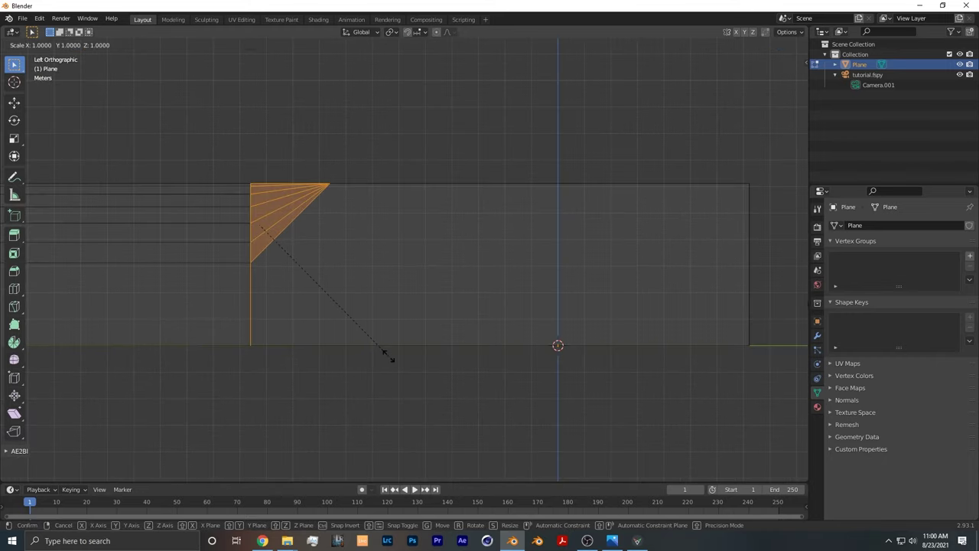
key("x")
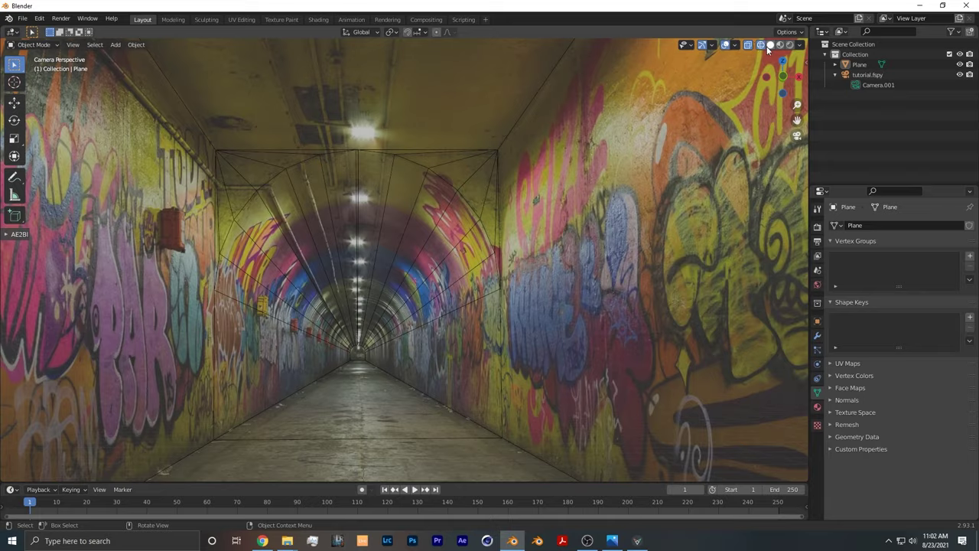
Step: Inspect the modelled tunnel geometry in solid shading
left_click(770, 46)
scroll(472, 260, "down", 4)
mouse_move(386, 334)
middle_mouse_down("shift")
mouse_move(398, 334)
mouse_move(617, 141)
mouse_move(485, 150)
middle_mouse_up("shift")
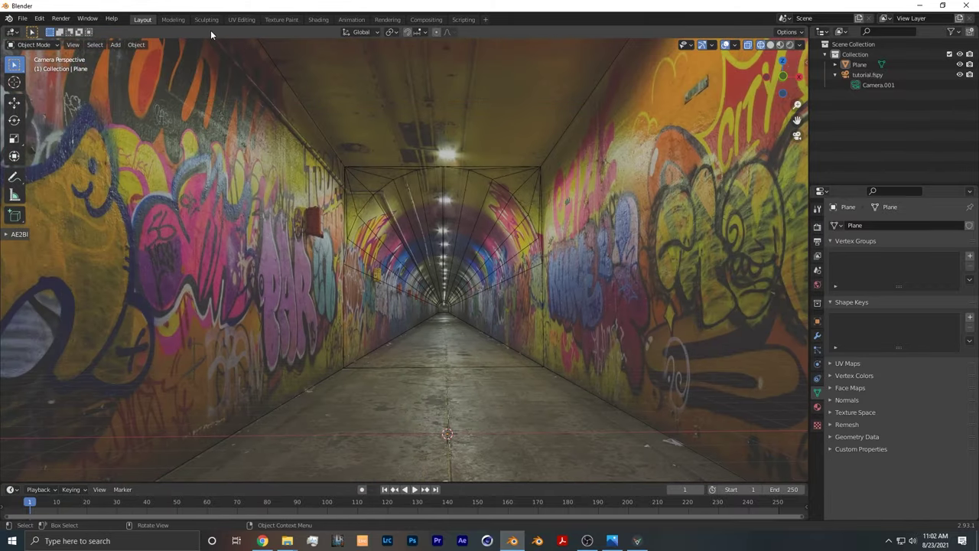
Step: In the Shading workspace, create a new material for the tunnel and delete its Principled BSDF node
left_click(317, 20)
left_click(497, 314)
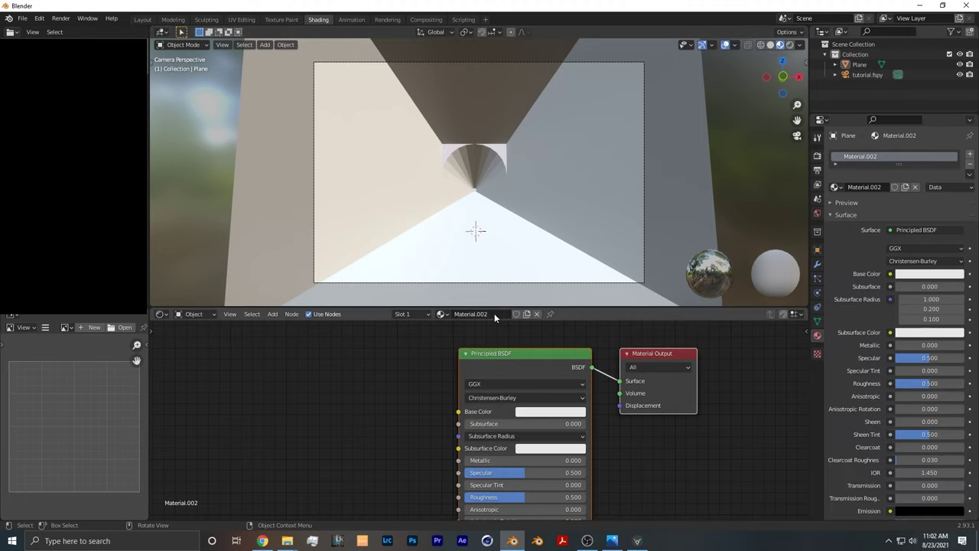
left_click(389, 365)
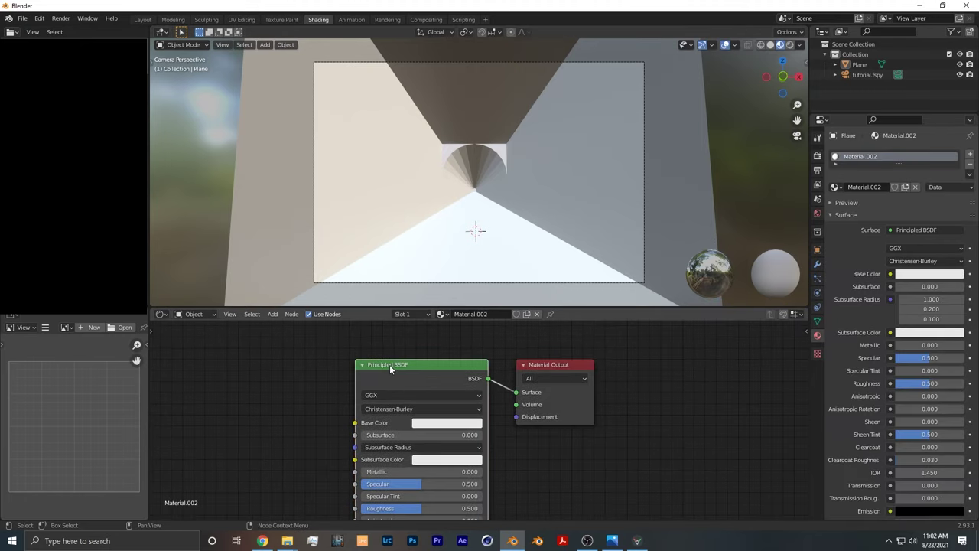
key("Delete")
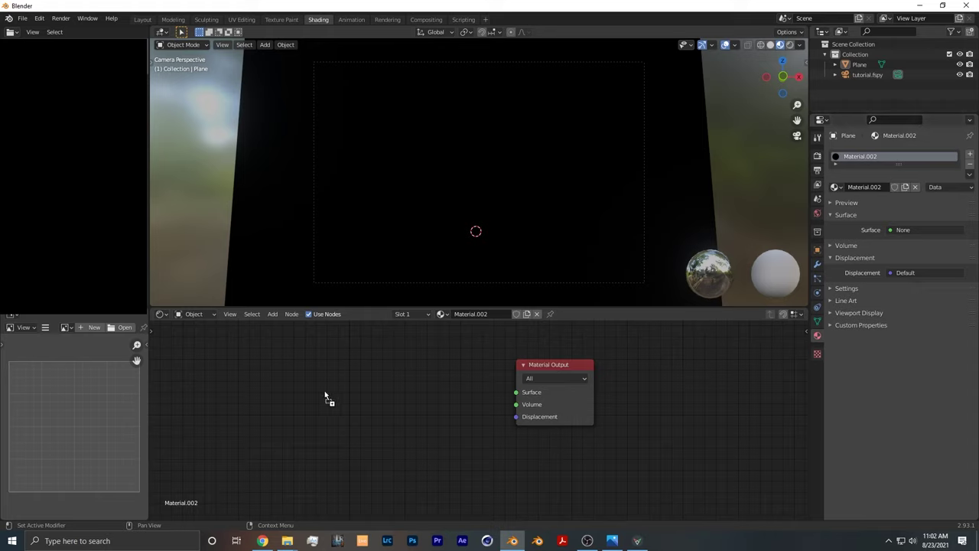
Step: Add the tunnel photo as an image texture node and connect its Color output to the Material Output's Surface
left_click_drag(331, 396, 334, 398)
scroll(336, 398, "up", 3)
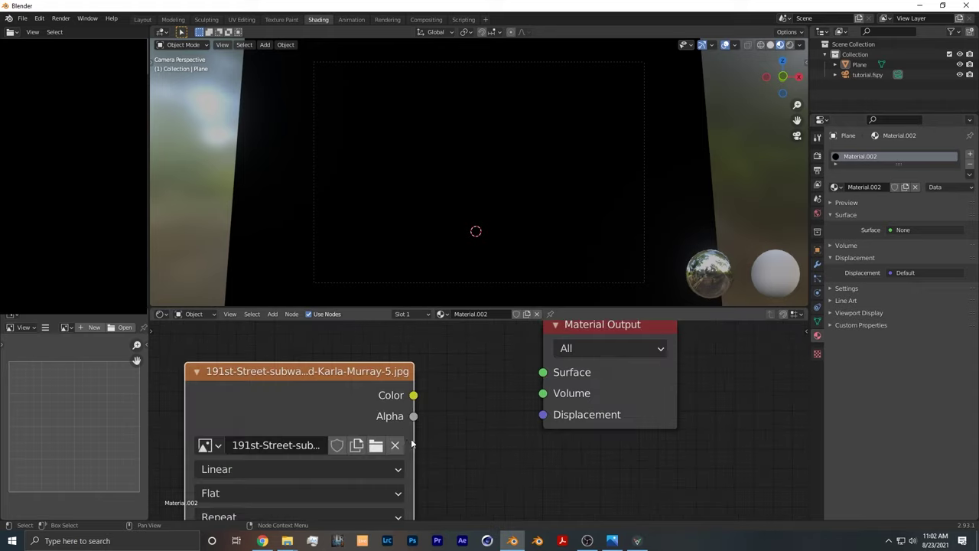
left_click(442, 371)
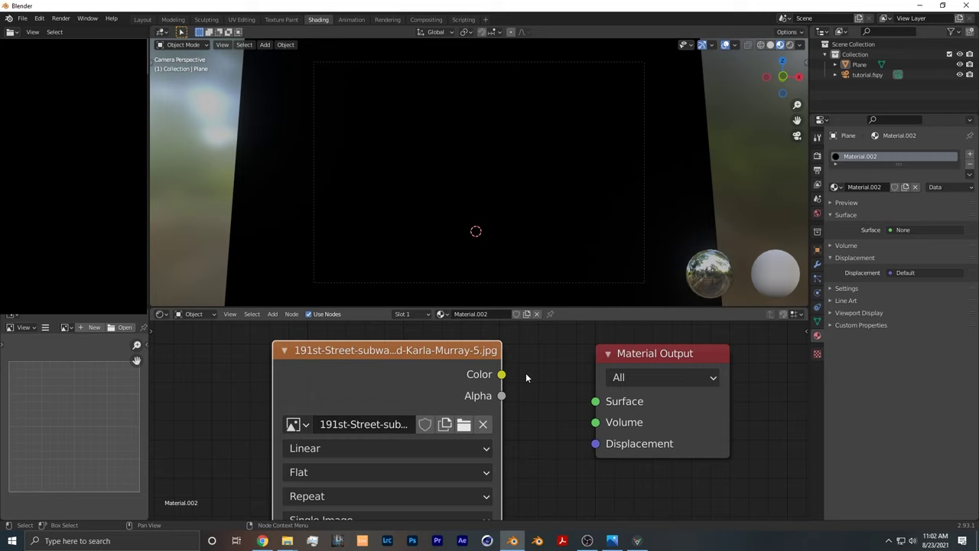
left_click_drag(502, 375, 596, 402)
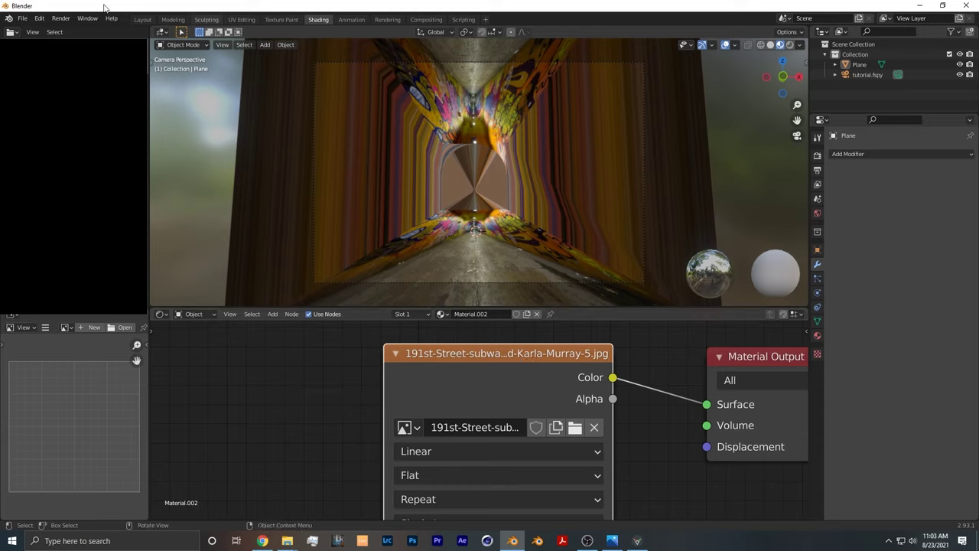
Step: Search the add-ons in the preferences for "nod"
left_click(39, 18)
left_click(76, 214)
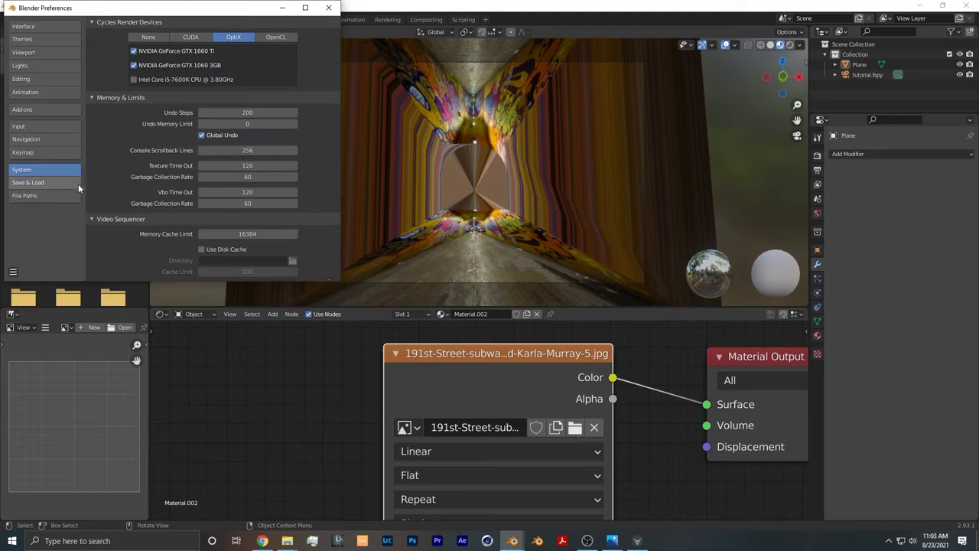
left_click(38, 108)
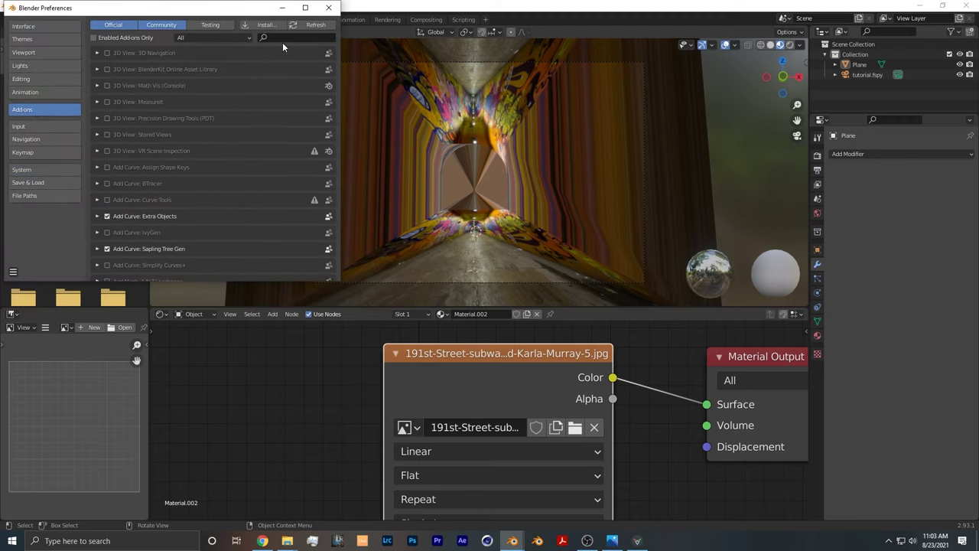
type("nod")
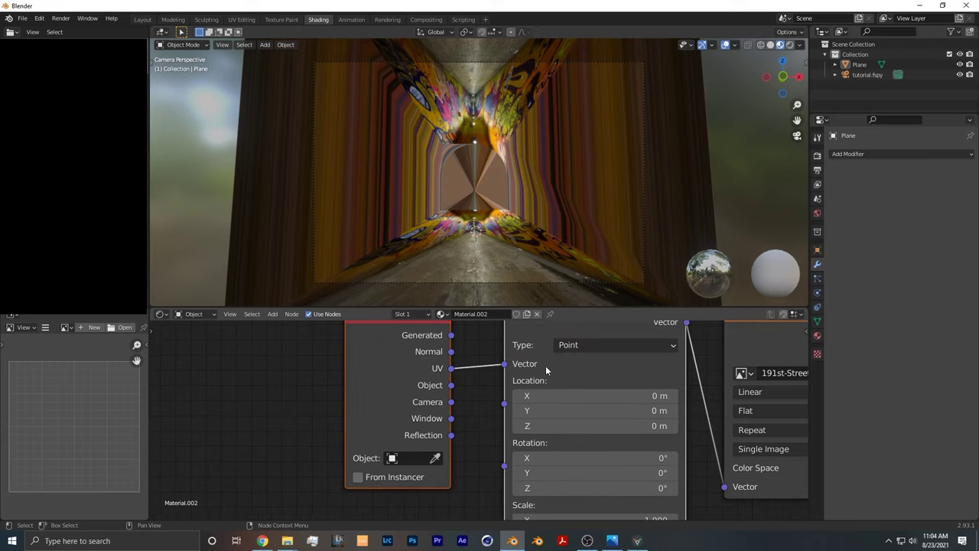
Step: Examine the link from the Texture Coordinate node's UV output to the Mapping node's Vector input
middle_click_drag(546, 375, 536, 409)
left_click(405, 412)
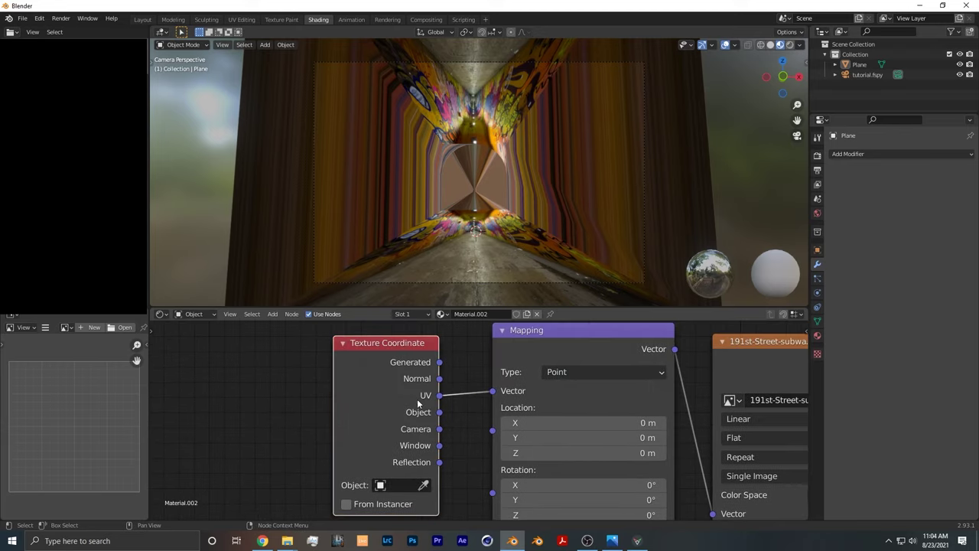
left_click_drag(441, 396, 440, 395)
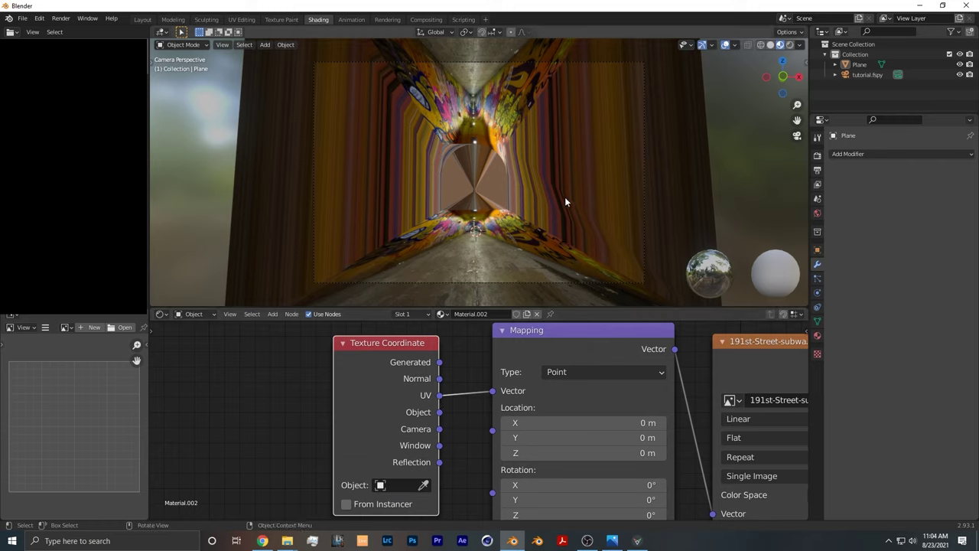
Step: Add a Subdivision Surface modifier to the tunnel mesh, set to Simple with viewport and render levels of 5
left_click(565, 202)
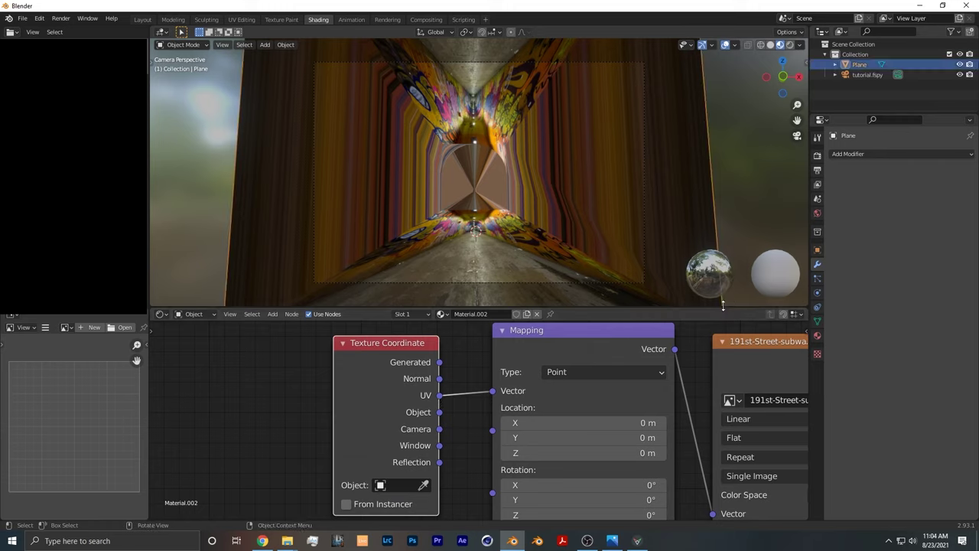
left_click(862, 153)
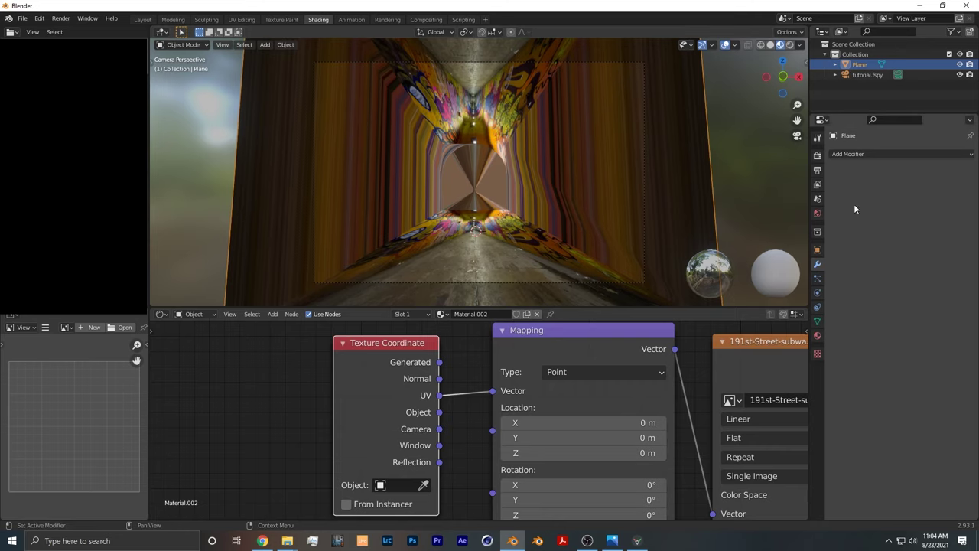
left_click(868, 154)
left_click(810, 339)
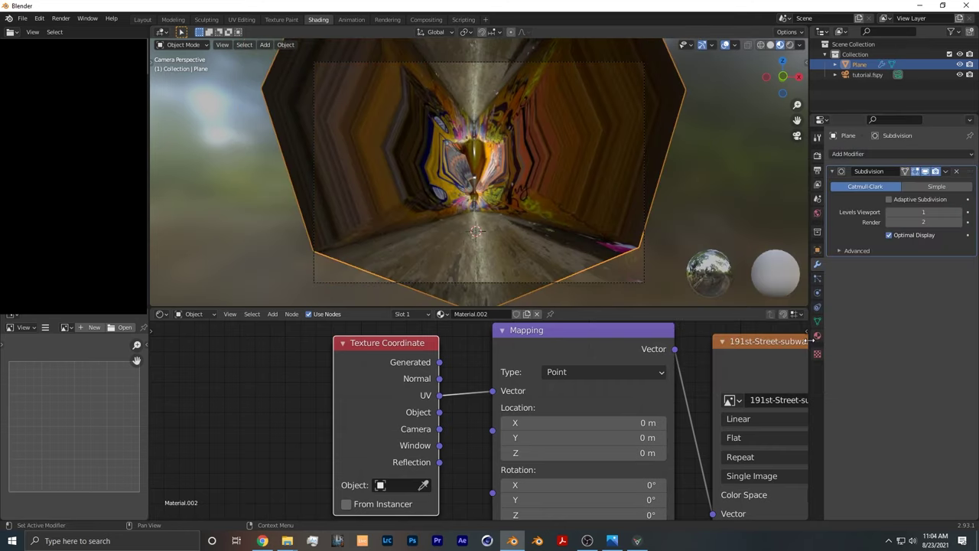
left_click(937, 186)
left_click(928, 213)
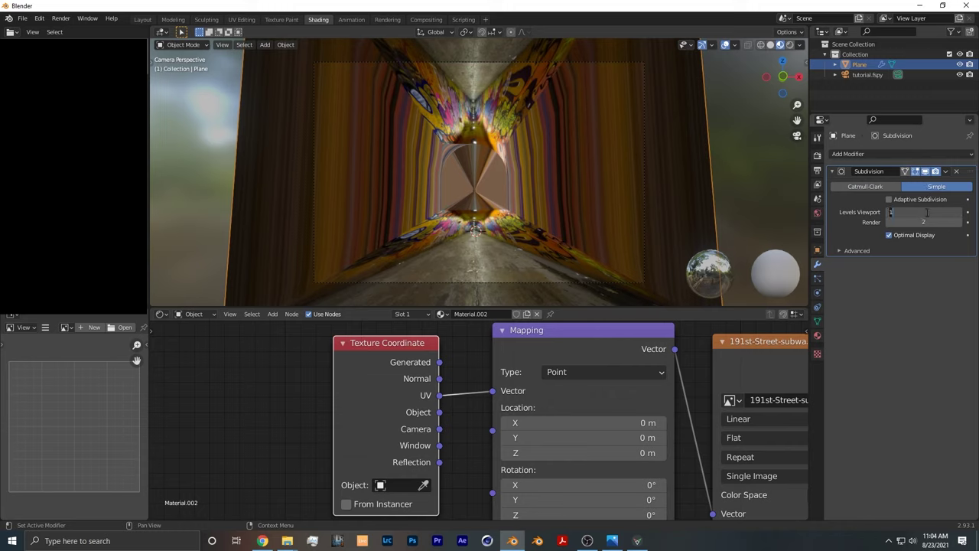
key("Tab")
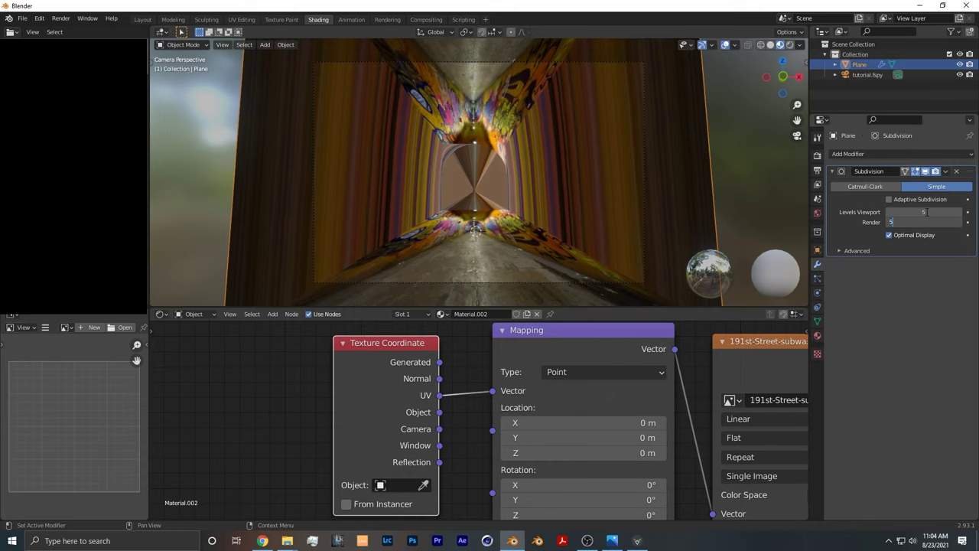
Step: Add a UV Project modifier to the tunnel using UVMap as the UV map and the tutorial.fspy camera as projector
left_click(859, 154)
left_click(681, 238)
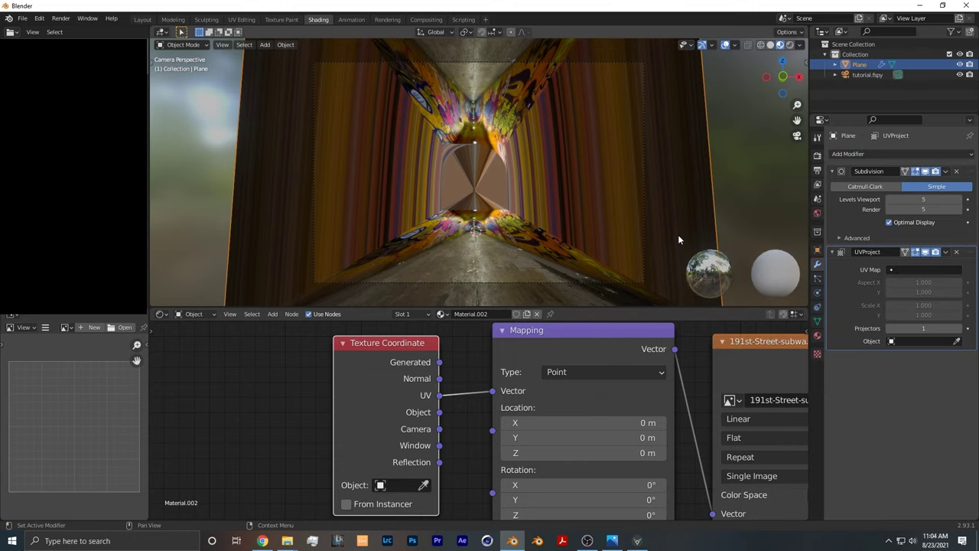
left_click(919, 270)
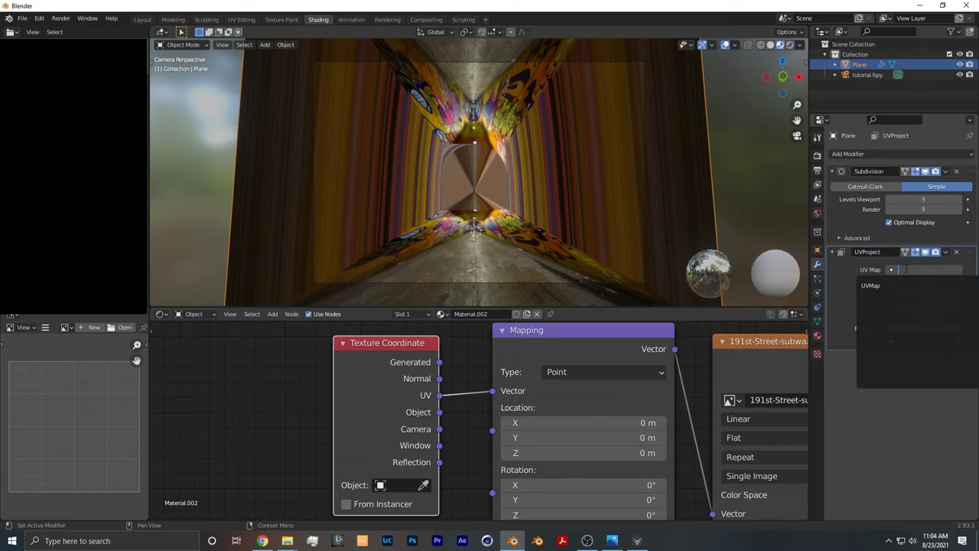
left_click(910, 288)
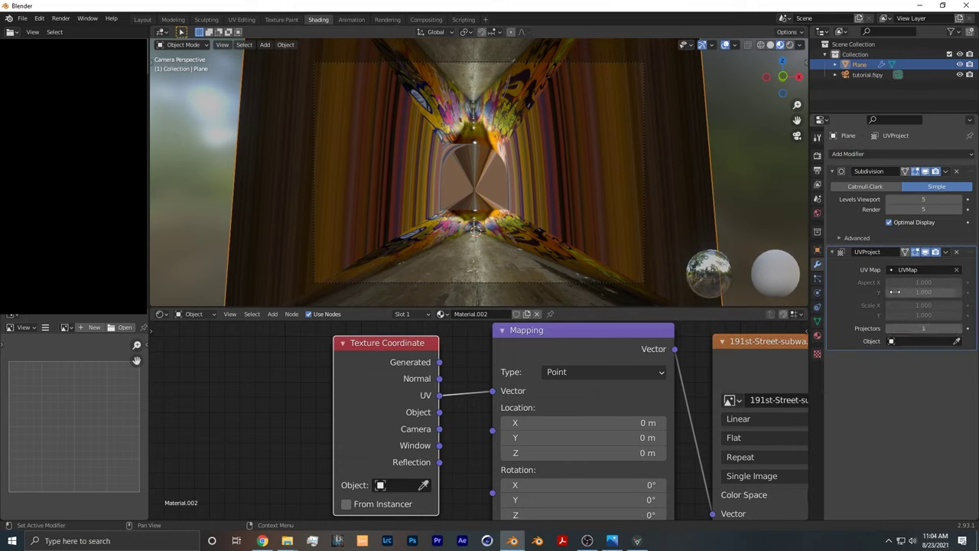
left_click(915, 341)
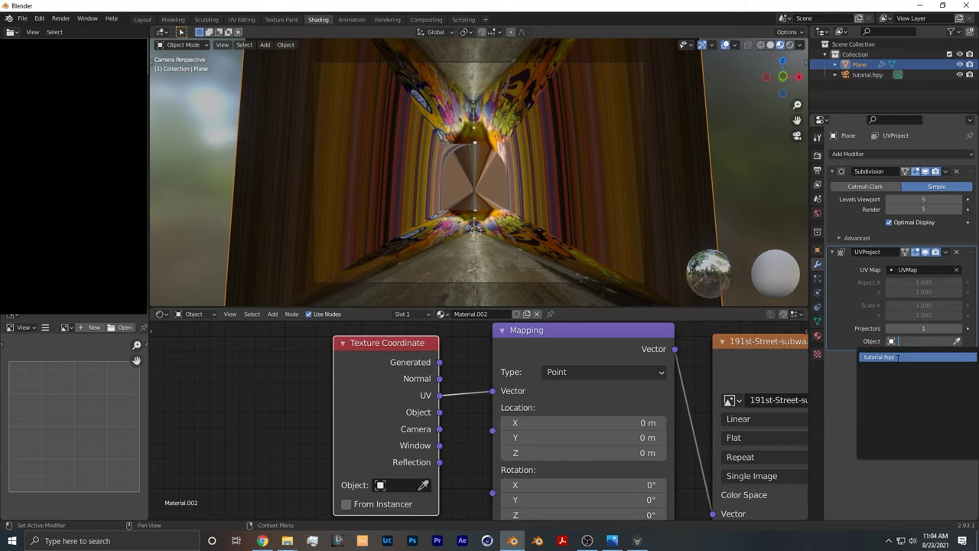
left_click(880, 357)
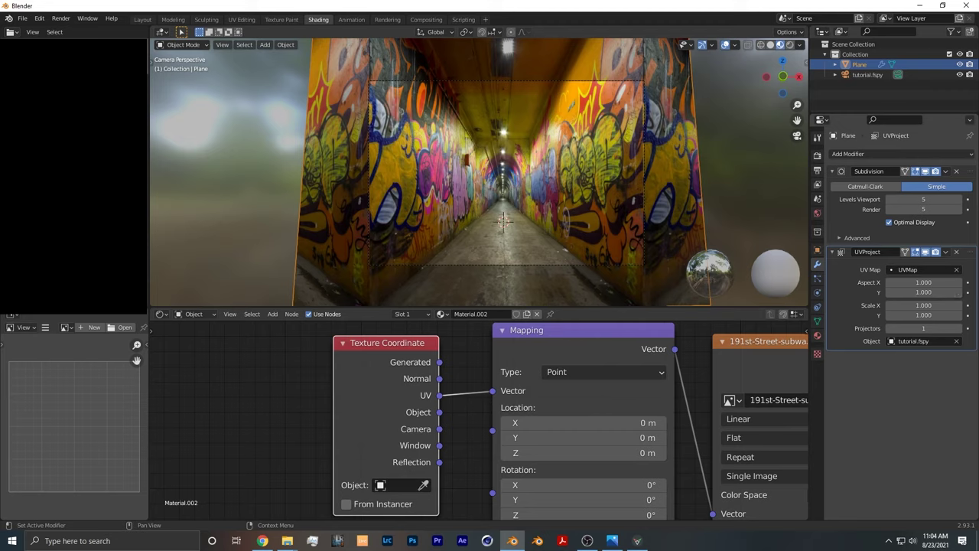
Step: Look up the photo's pixel dimensions and set the UV Project aspect to X 2000 and Y 1333
key("alt+Tab")
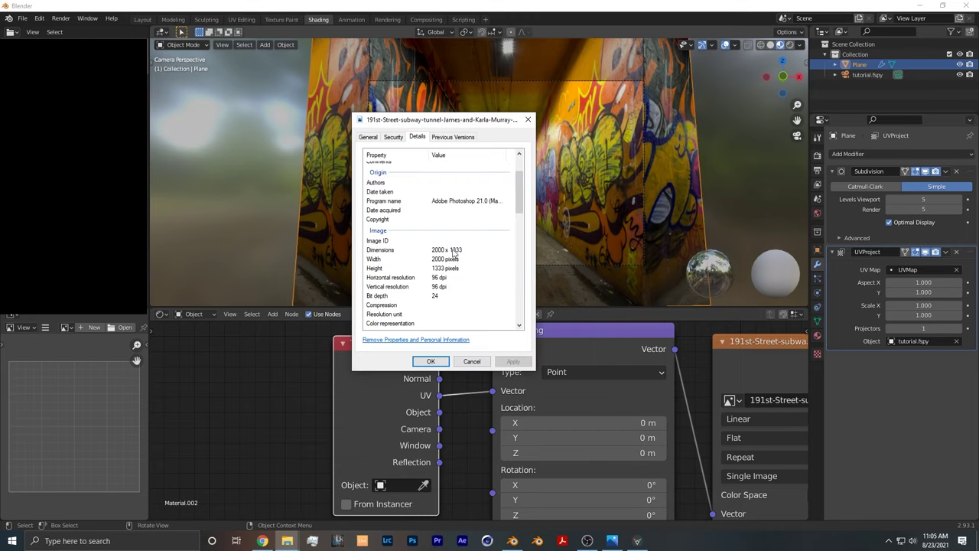
left_click(932, 284)
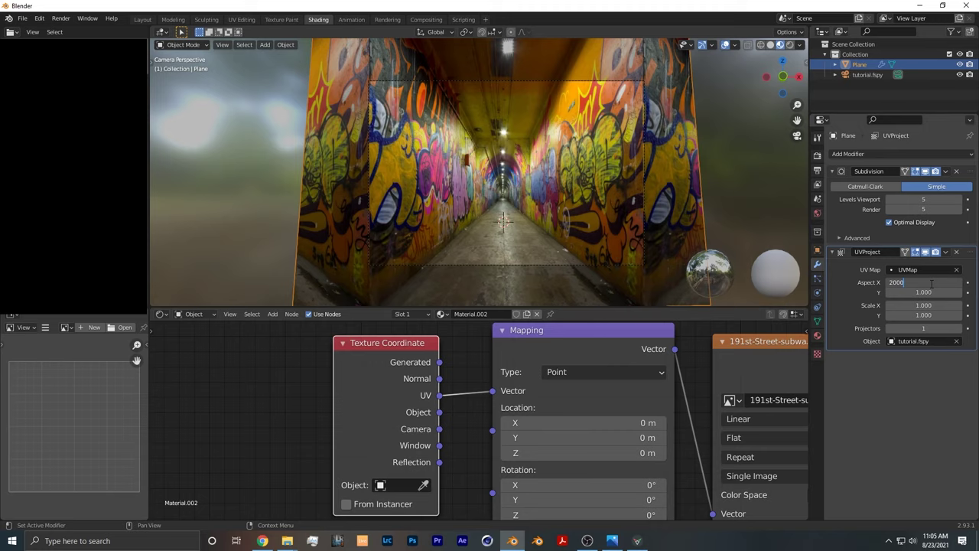
key("Tab")
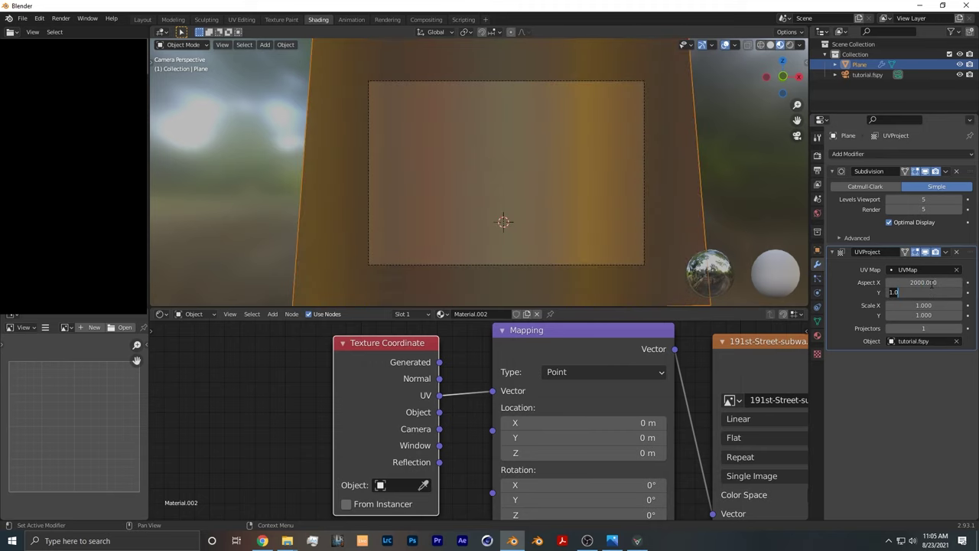
key("Return")
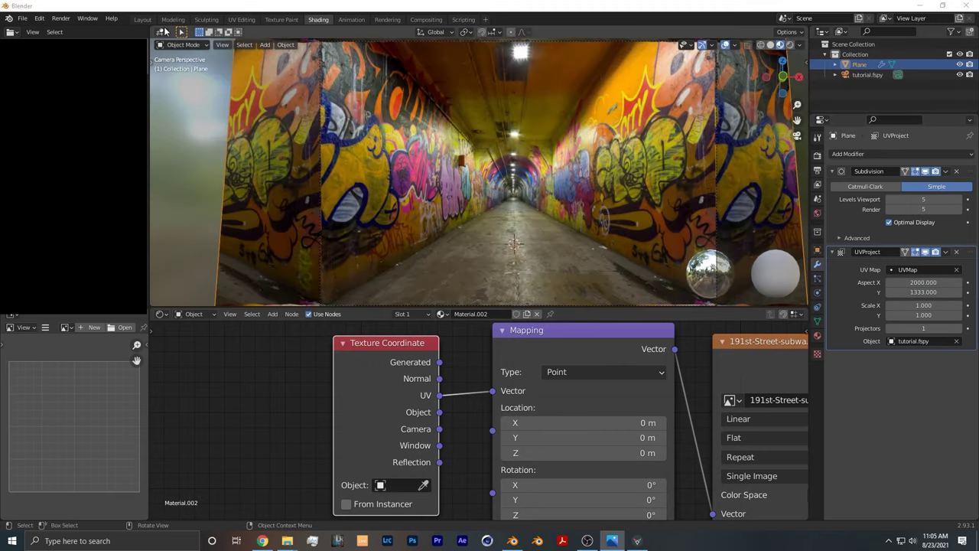
Step: Return to the Layout workspace and inspect the projected photo inside the tunnel in Material Preview using walk navigation
left_click(144, 20)
mouse_move(366, 258)
middle_mouse_down()
mouse_move(385, 273)
mouse_move(394, 266)
middle_mouse_up()
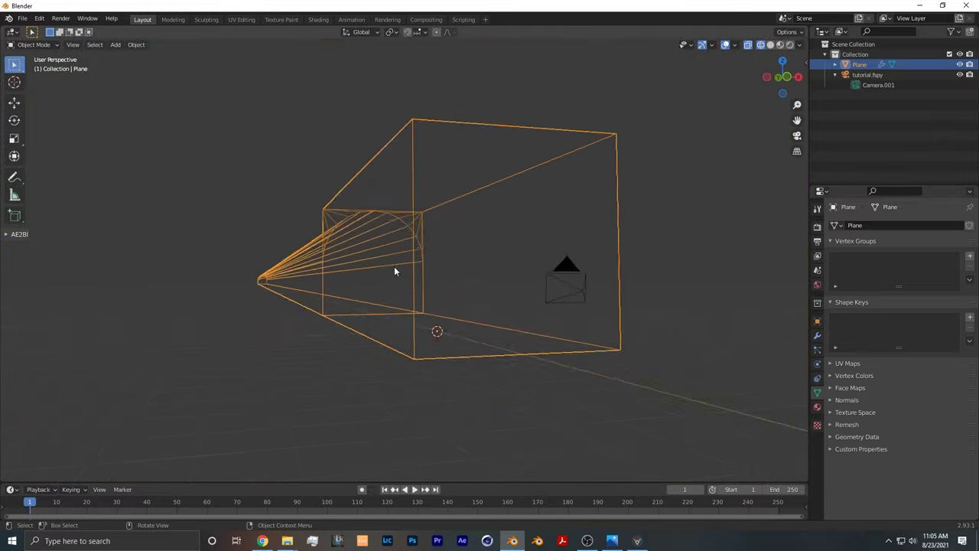
left_click(779, 45)
scroll(638, 257, "up", 5)
key("shift+grave")
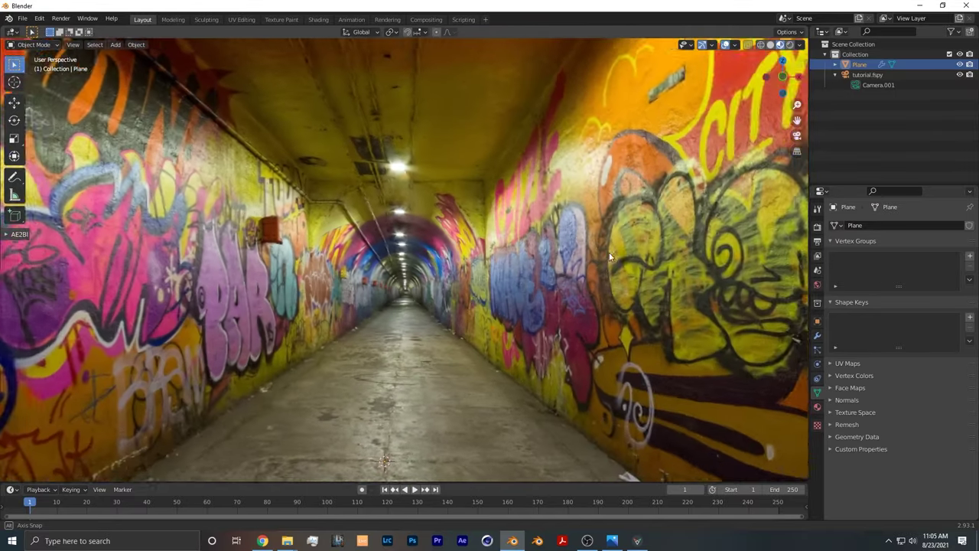
Step: Walk through the tunnel in all directions to examine how the projected photo holds up on the walls, floor and ceiling
key("s")
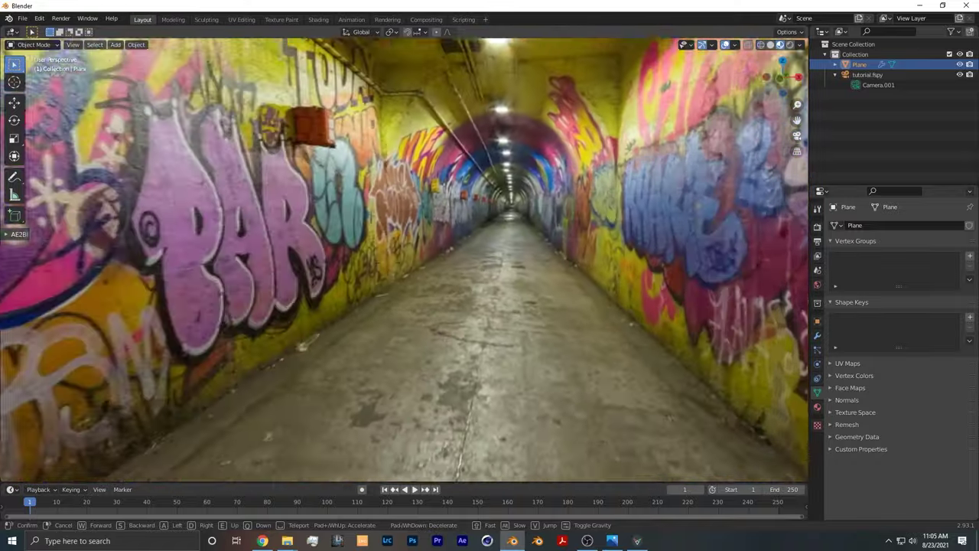
key("w")
key("s")
left_click(404, 259)
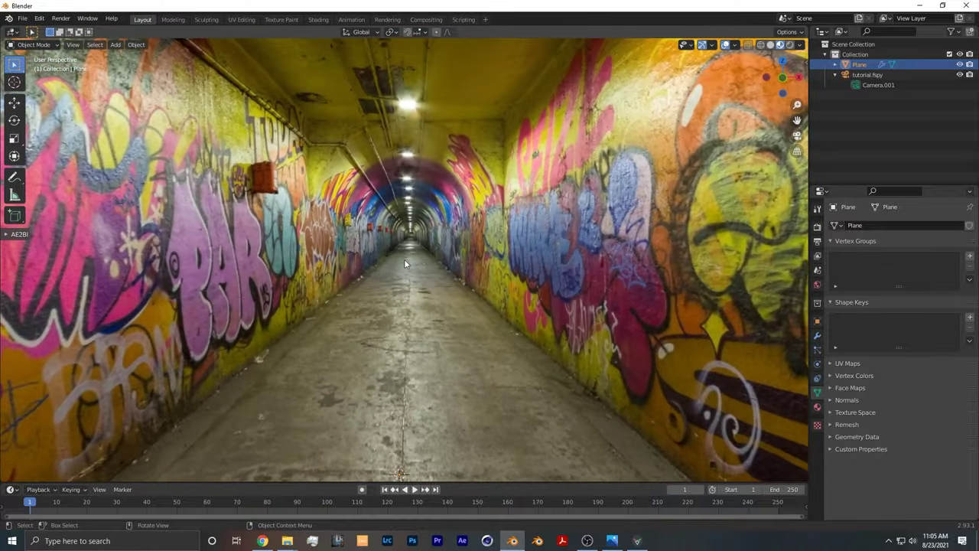
scroll(429, 285, "down", 3)
key("shift+grave")
key("w")
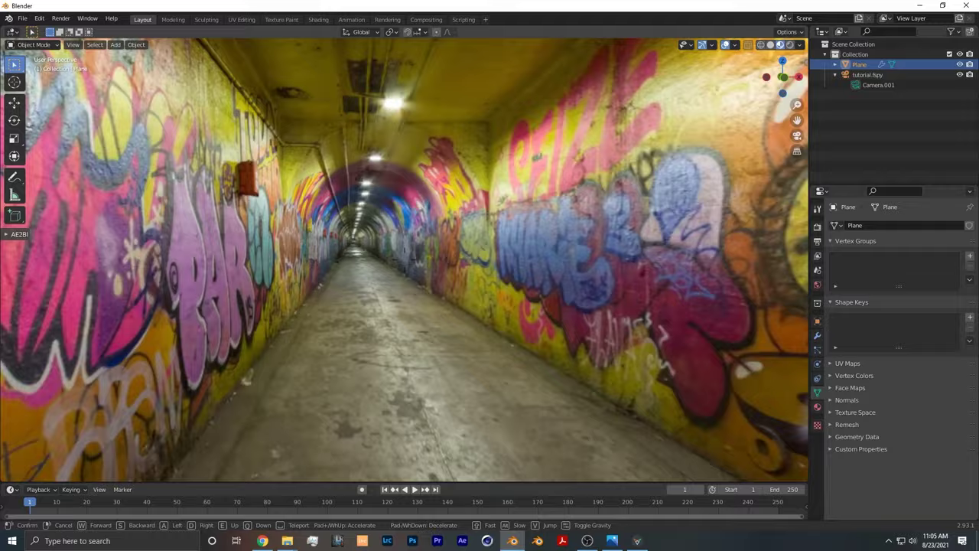
key("s")
key("d")
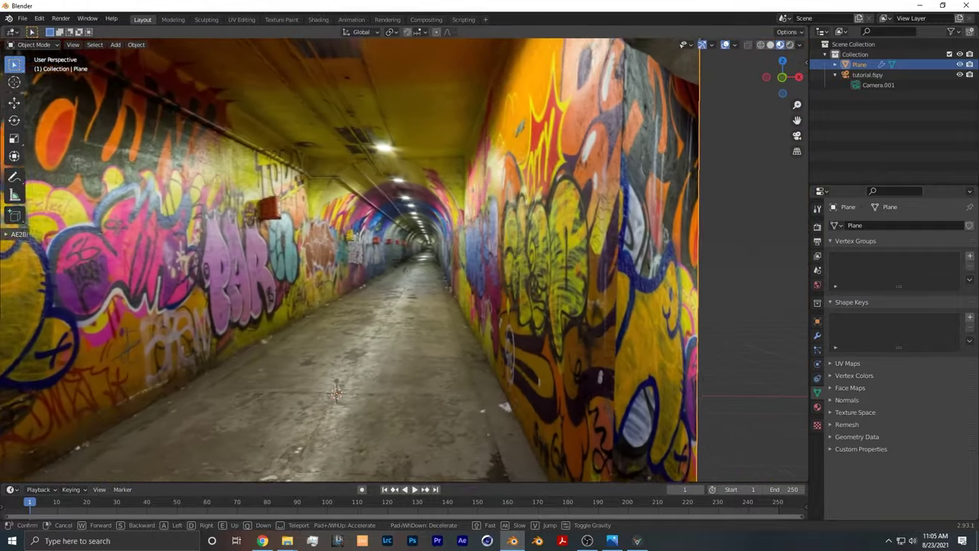
key("w")
key("a")
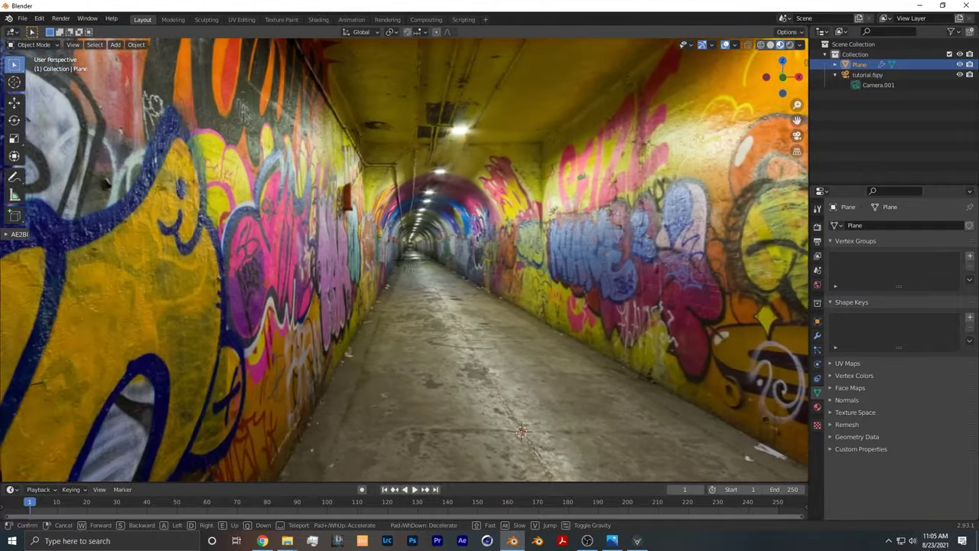
key("d")
key("a")
left_click(364, 248)
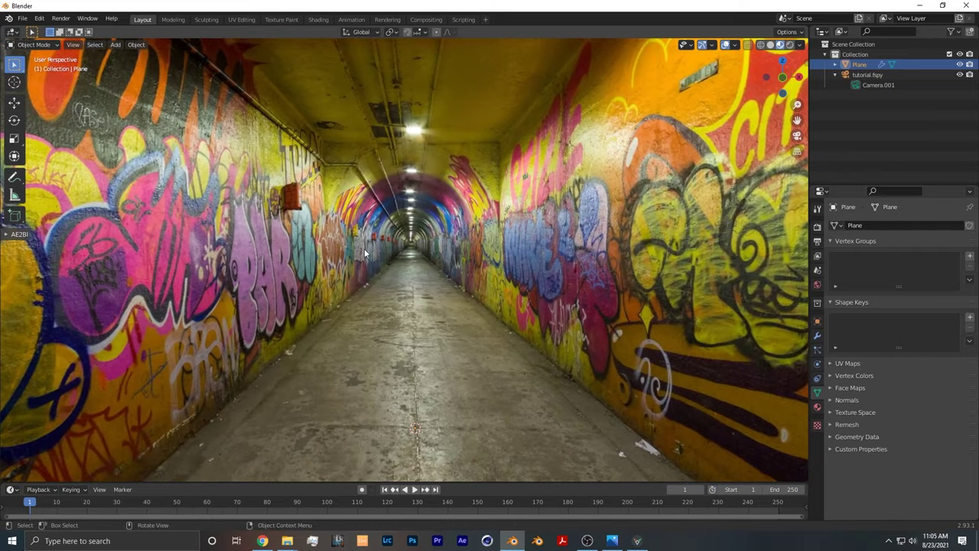
Step: Add a UV sphere, raise it along the Z axis above the tunnel floor, and switch the viewport to Rendered shading
key("shift+a")
mouse_move(364, 248)
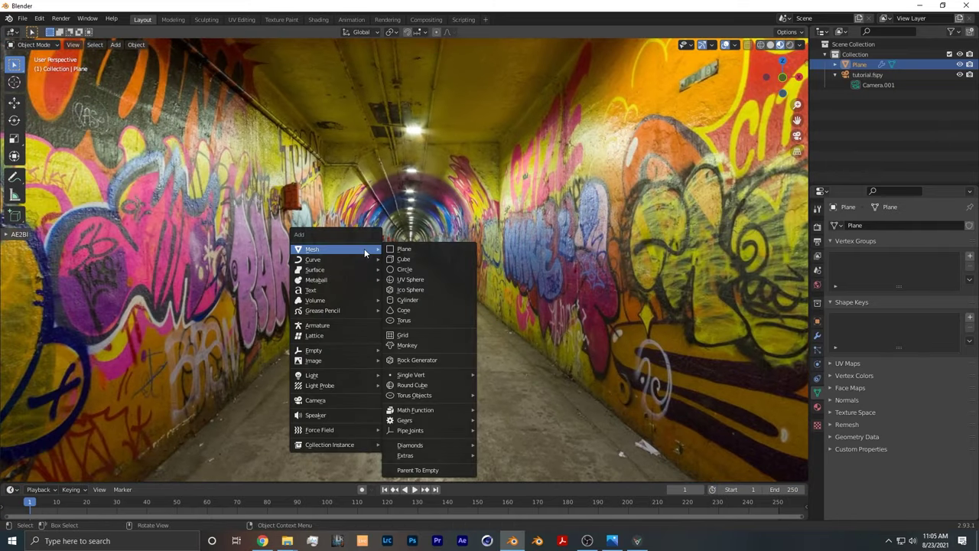
left_click(410, 280)
key("g")
key("z")
left_click(449, 240)
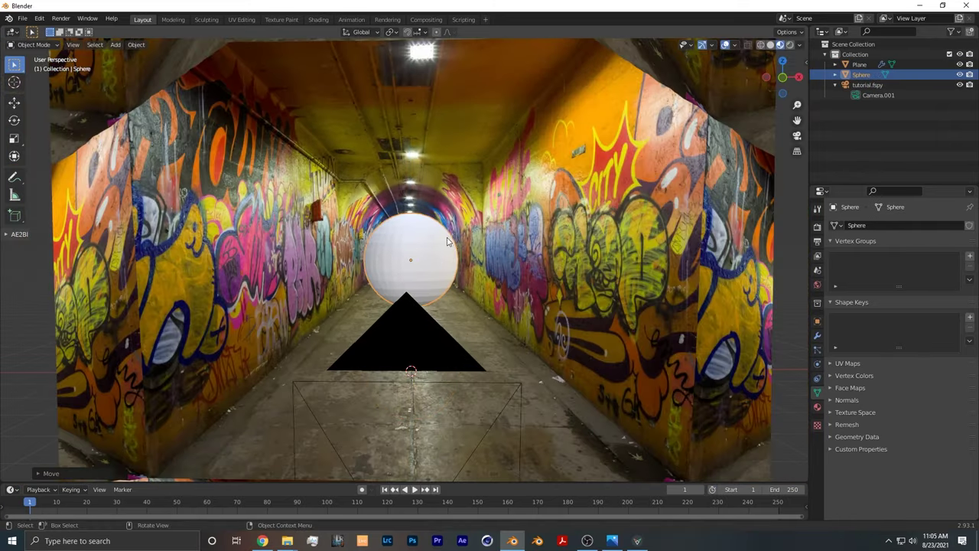
scroll(426, 275, "up", 8)
scroll(424, 277, "down", 1)
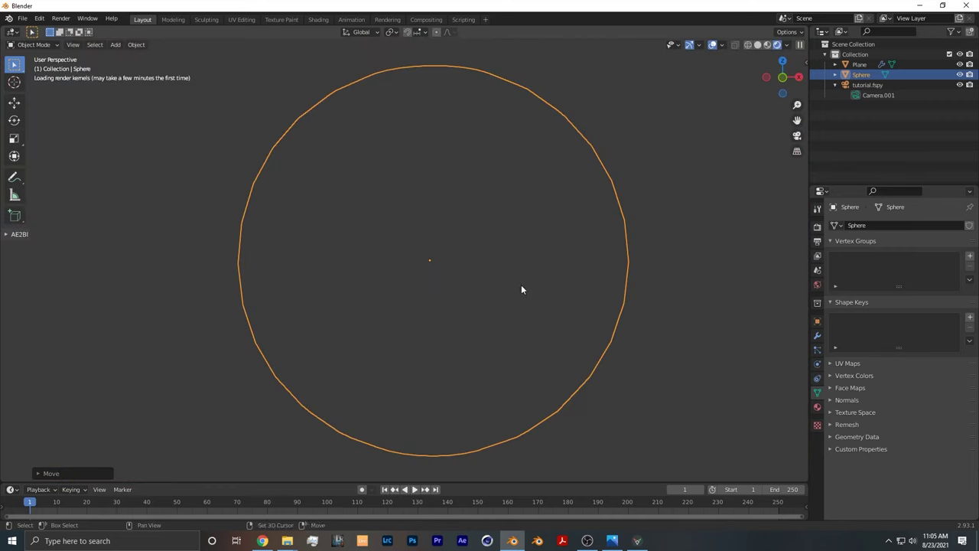
middle_click_drag(521, 284, 527, 259, "shift")
scroll(527, 259, "down", 3)
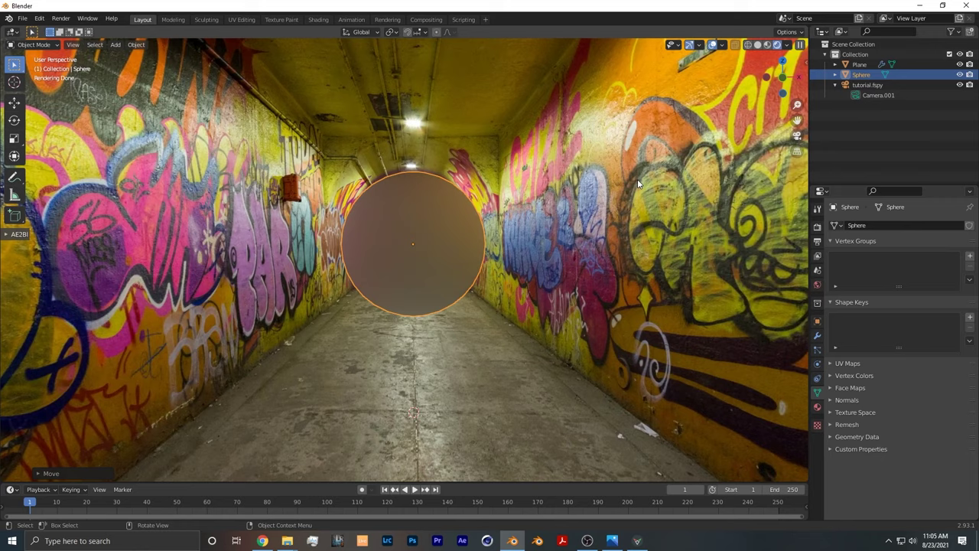
Step: Give the sphere a new Principled BSDF material with Metallic 0.904 and Roughness 0
left_click(817, 407)
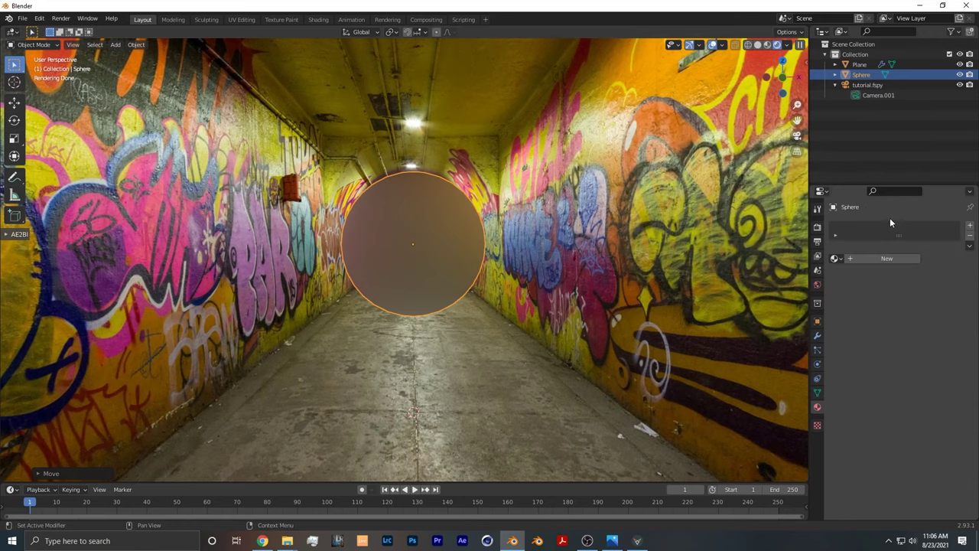
left_click(876, 263)
scroll(903, 375, "down", 2)
left_click_drag(904, 353, 955, 364)
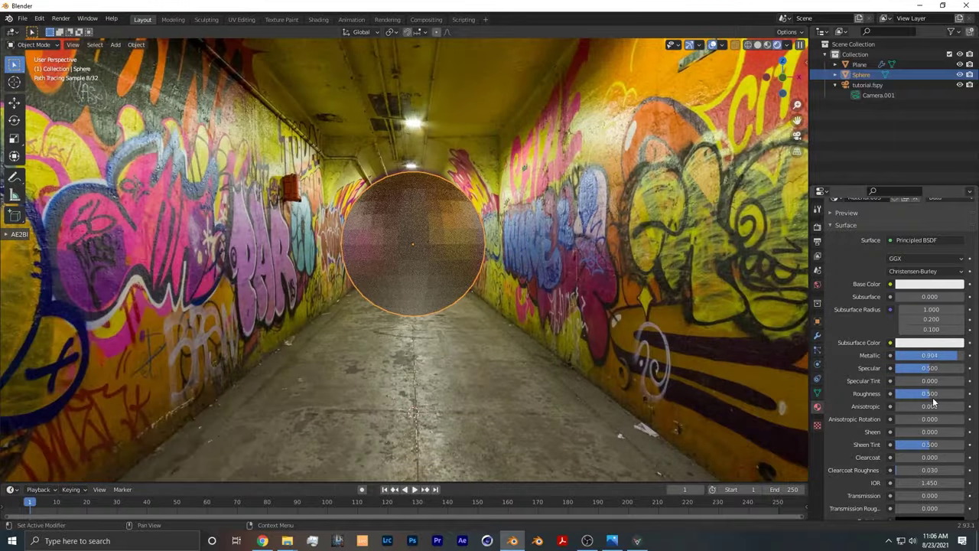
left_click_drag(932, 395, 804, 382)
Step: Examine the tunnel reflections on the metallic sphere from the front and from the opposite side
right_click(437, 248)
left_click(438, 249)
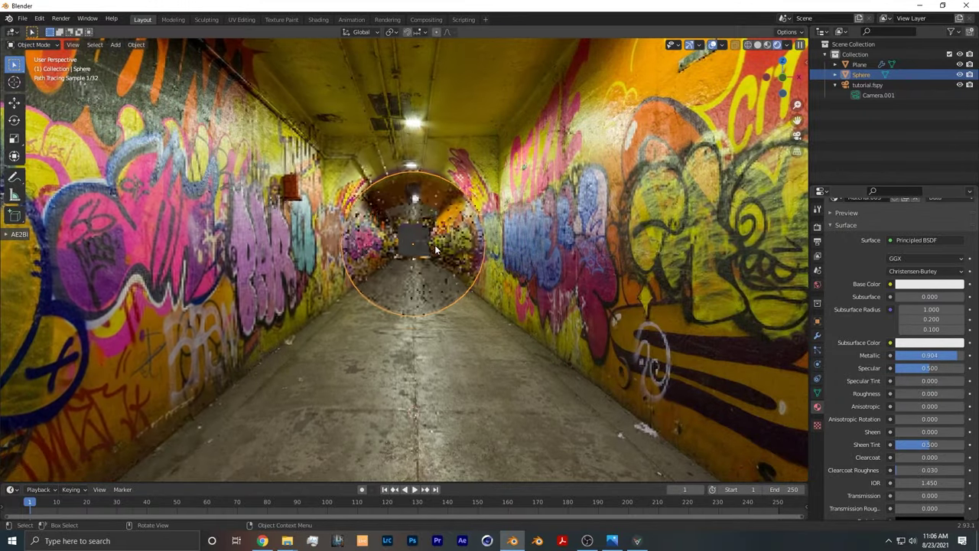
scroll(398, 253, "up", 3)
middle_click_drag(318, 251, 554, 184)
scroll(389, 277, "up", 3)
Step: Select the tunnel mesh and, in the Shading workspace, set its photo texture's extension to Clip
left_click(563, 201)
scroll(479, 168, "down", 4)
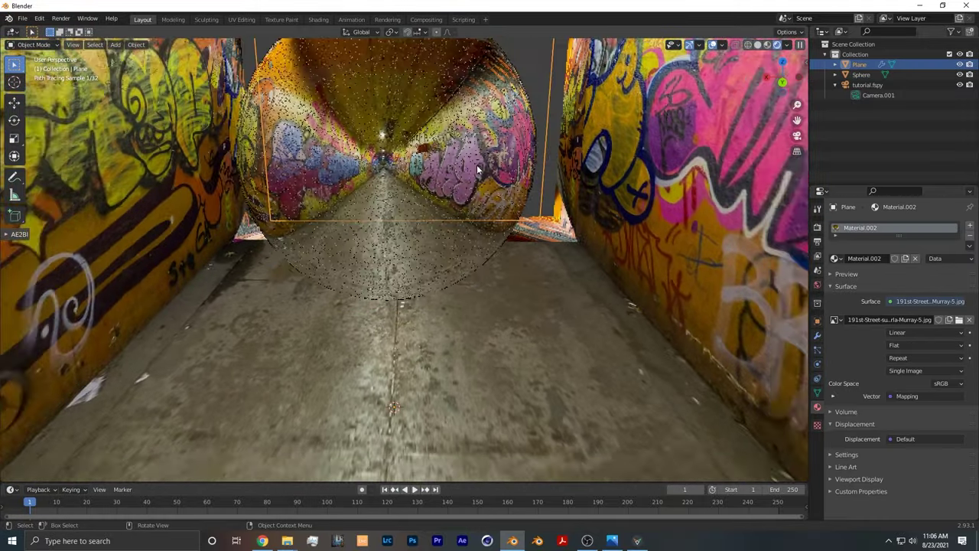
left_click(319, 20)
mouse_move(673, 423)
middle_mouse_down()
mouse_move(531, 427)
mouse_move(441, 454)
middle_mouse_up()
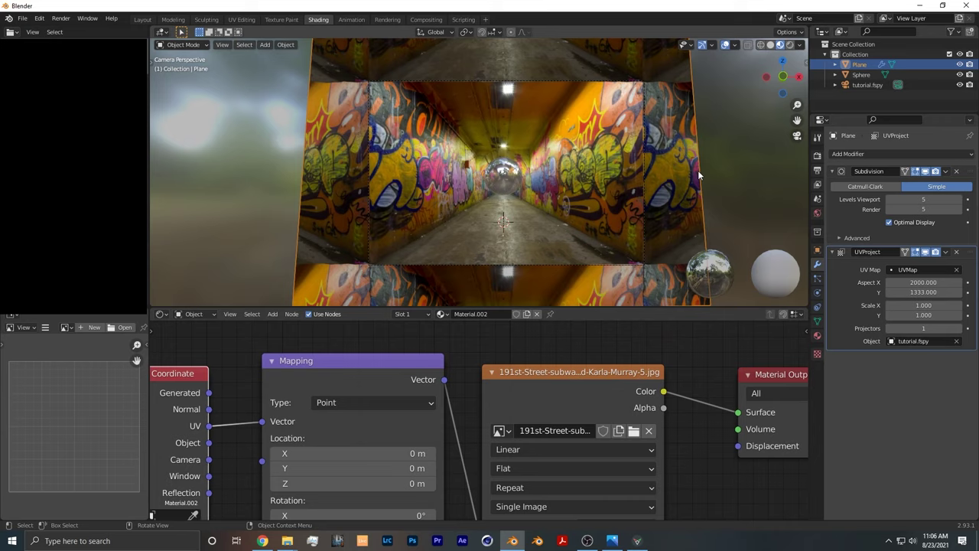
scroll(334, 160, "down", 3)
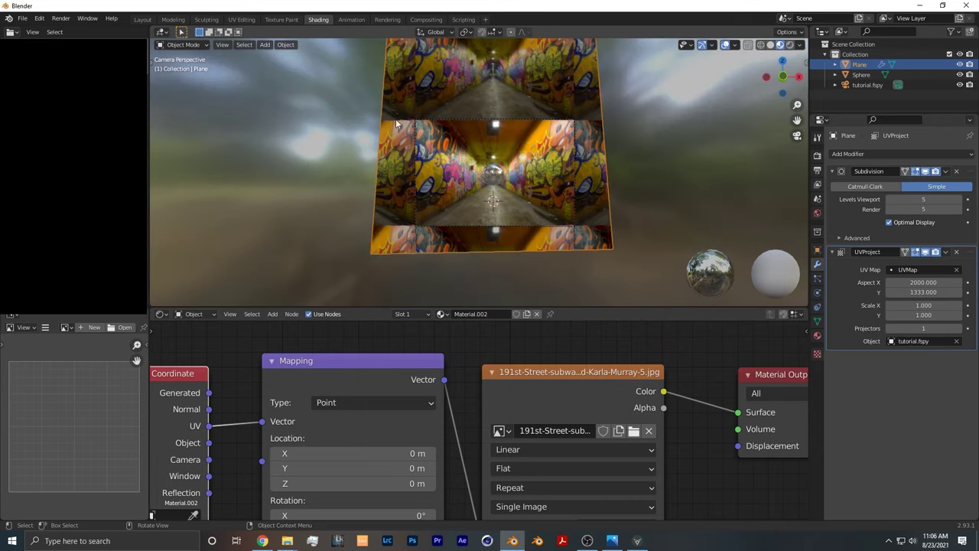
middle_click_drag(545, 79, 530, 112, "shift")
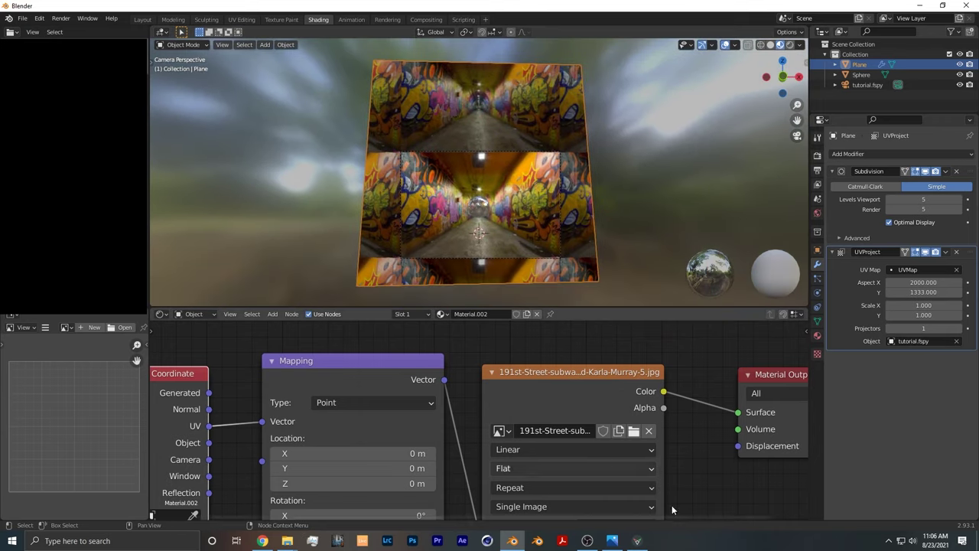
middle_click_drag(679, 489, 583, 436)
scroll(501, 438, "up", 4)
middle_click_drag(500, 440, 505, 416)
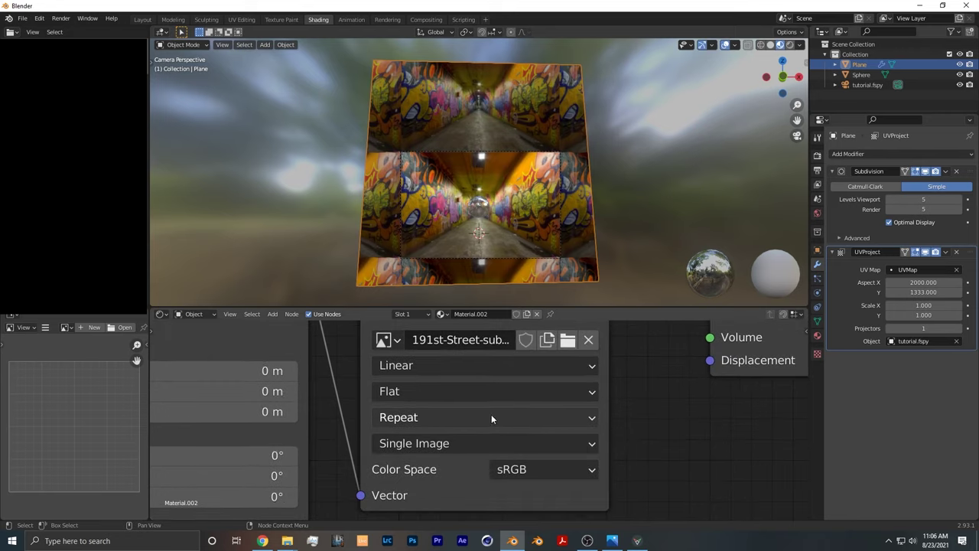
left_click(488, 418)
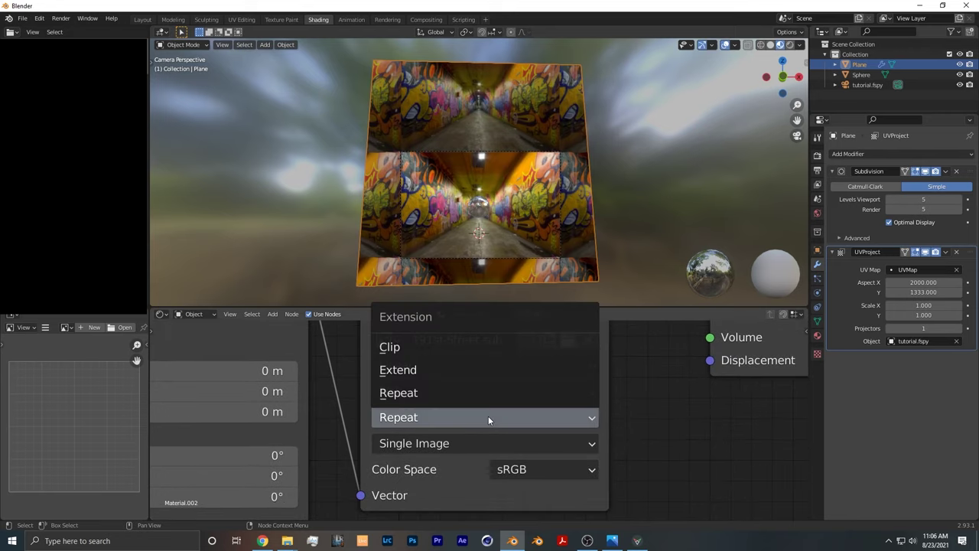
left_click(424, 346)
middle_click_drag(619, 125, 620, 157)
scroll(381, 436, "down", 4)
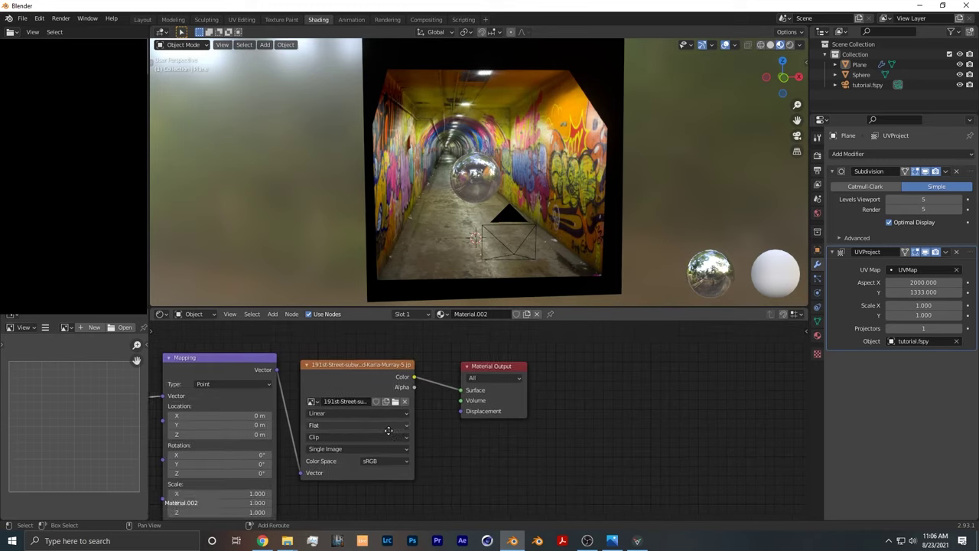
Step: Move the Material Output node aside and insert a Mix Shader between it and the tunnel's image texture
middle_click_drag(534, 358, 555, 364)
left_click_drag(540, 373, 628, 376)
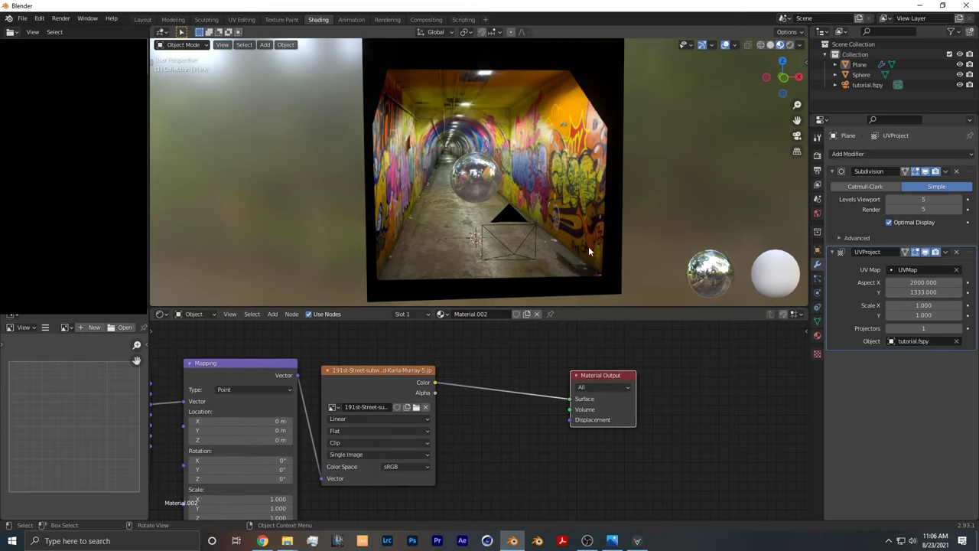
left_click(617, 99)
middle_click_drag(582, 345, 491, 335)
key("shift+a")
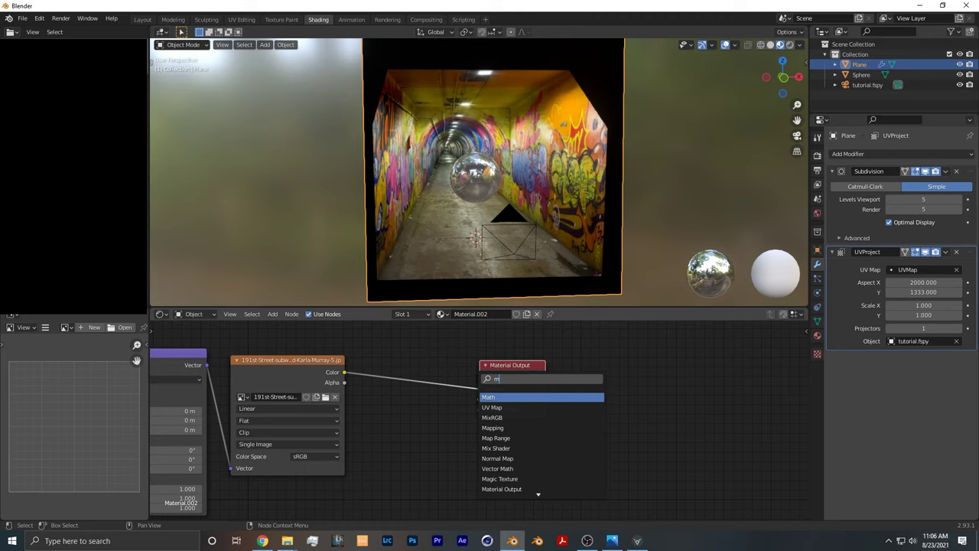
left_click(503, 407)
left_click(422, 380)
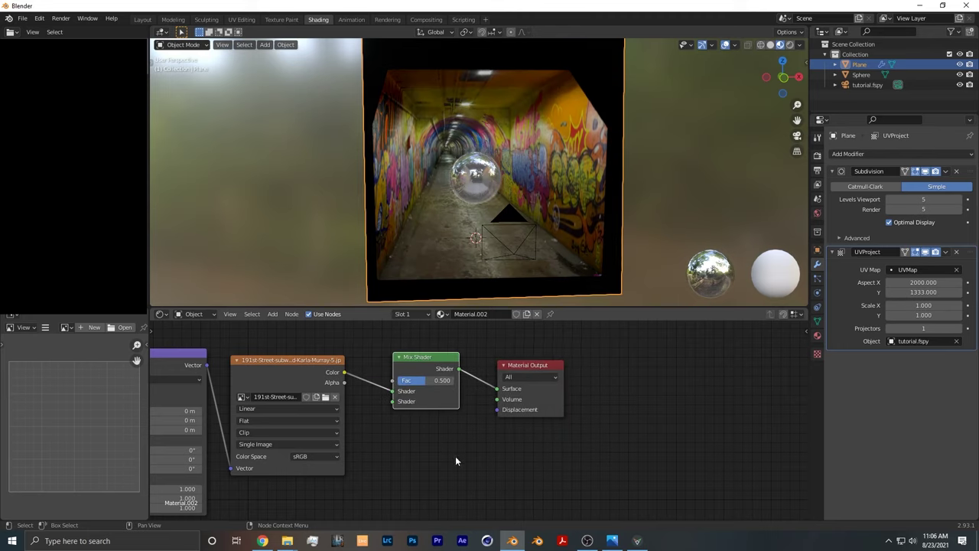
Step: Shift the Mix Shader and Material Output nodes away from the image texture and add a Transparent BSDF node below
middle_click_drag(457, 461, 472, 458)
left_click_drag(418, 332, 566, 423)
key("g")
left_click(626, 433)
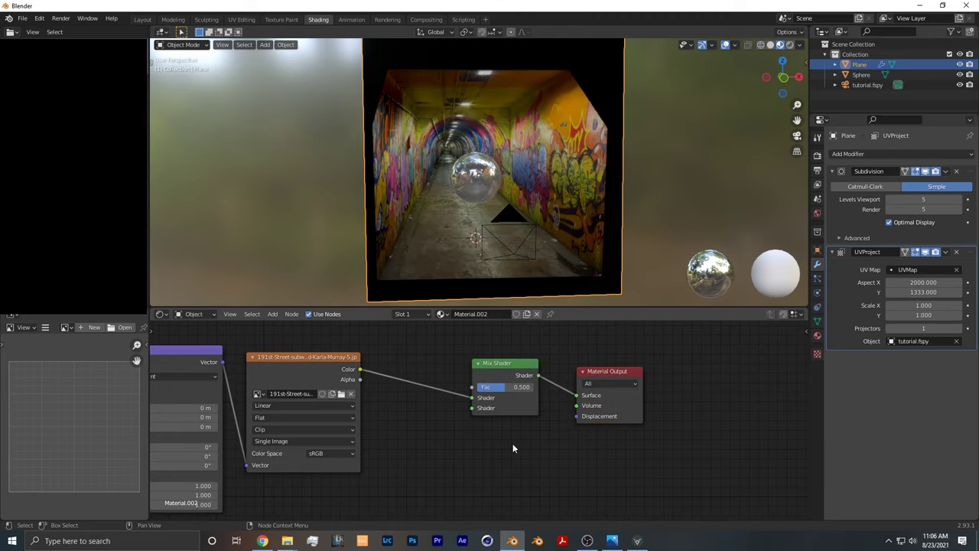
key("shift+a")
left_click(486, 411)
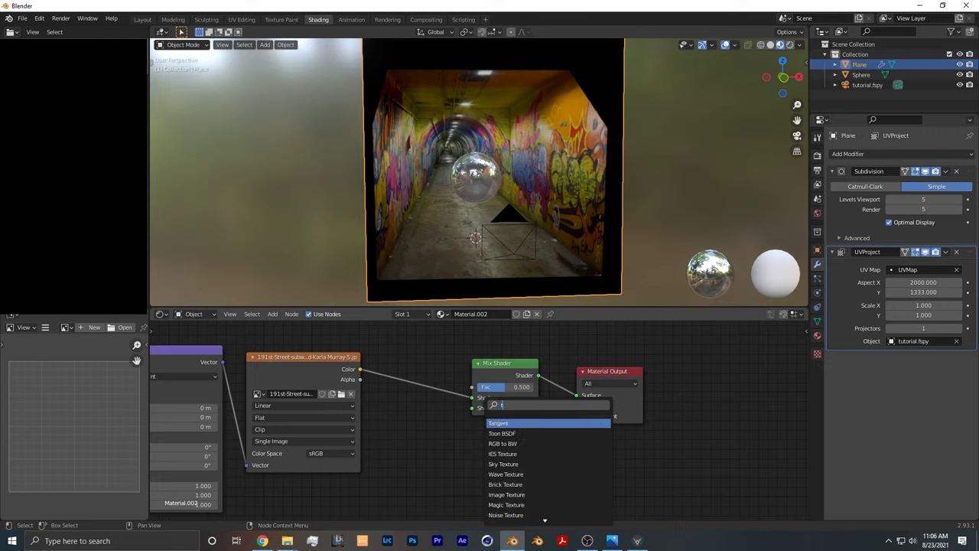
left_click(514, 433)
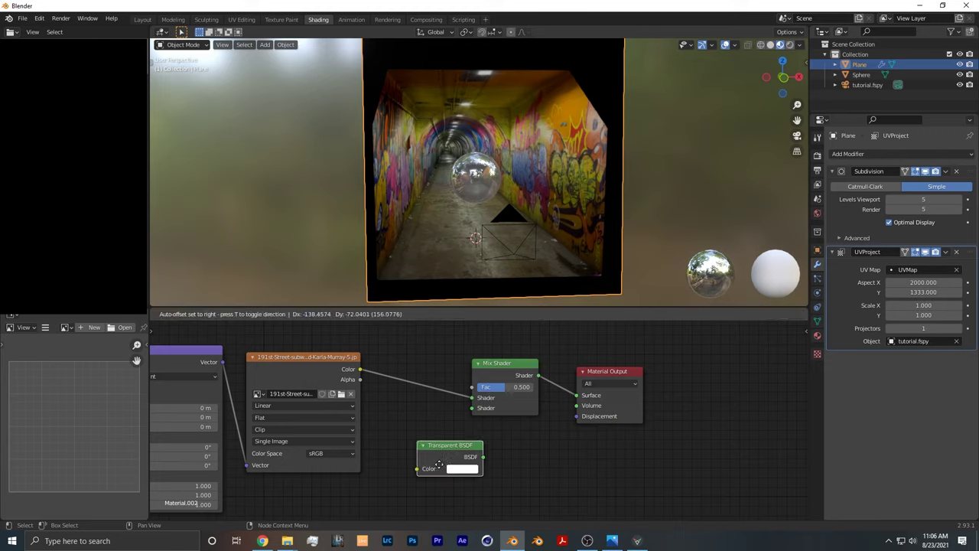
left_click(412, 468)
Step: Move the Mix Shader and Material Output further away and connect the Transparent BSDF to the Mix Shader's second Shader input
left_click_drag(472, 349, 642, 442)
key("g")
left_click(706, 435)
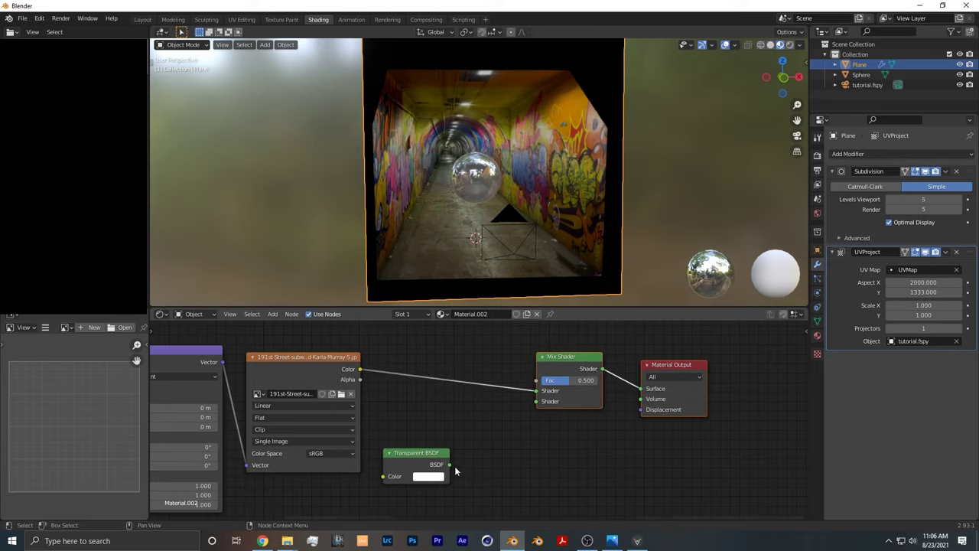
left_click_drag(538, 403, 539, 403)
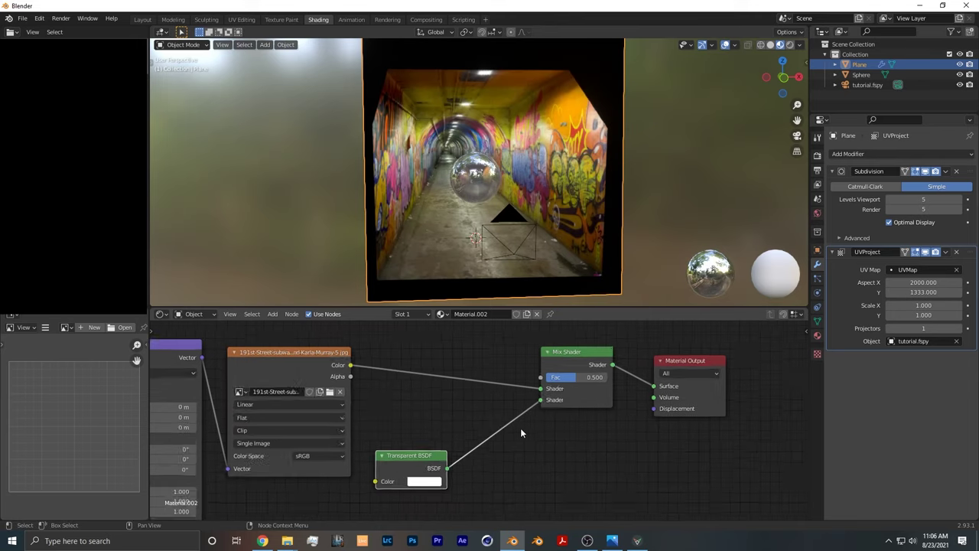
Step: Connect the image's Alpha to the Mix Shader's Fac and swap its inputs so Transparent BSDF is first and image Color second
scroll(520, 428, "up", 2)
left_click_drag(341, 374, 383, 403)
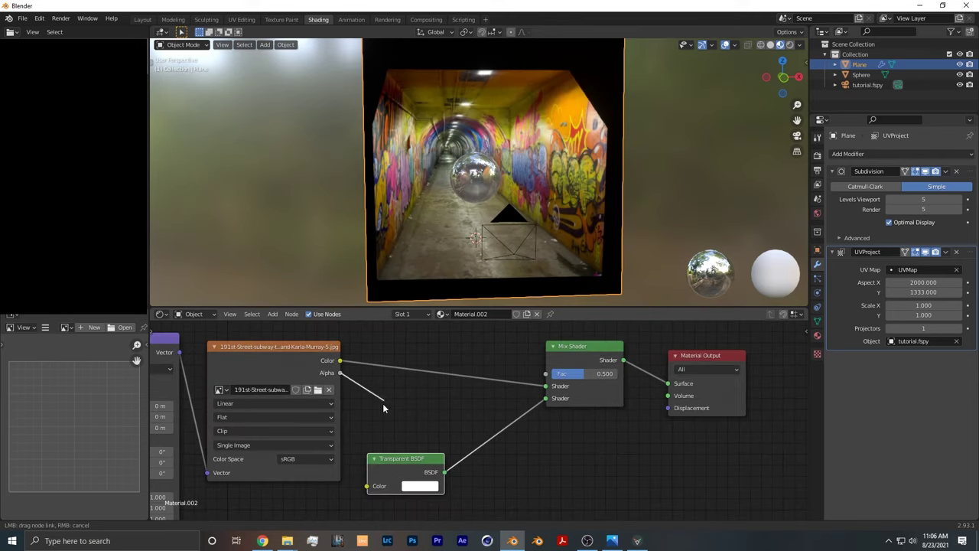
left_click_drag(545, 377, 546, 374)
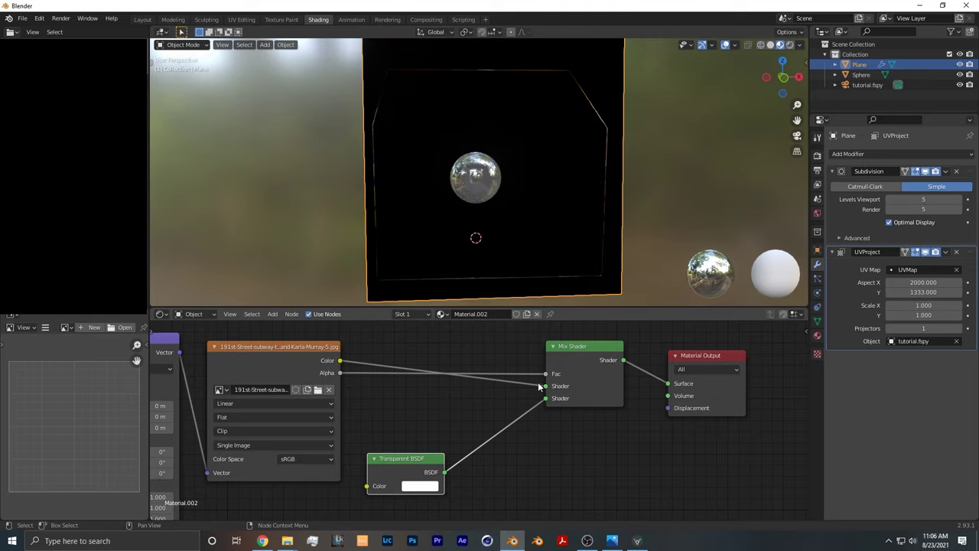
left_click_drag(545, 403, 546, 399)
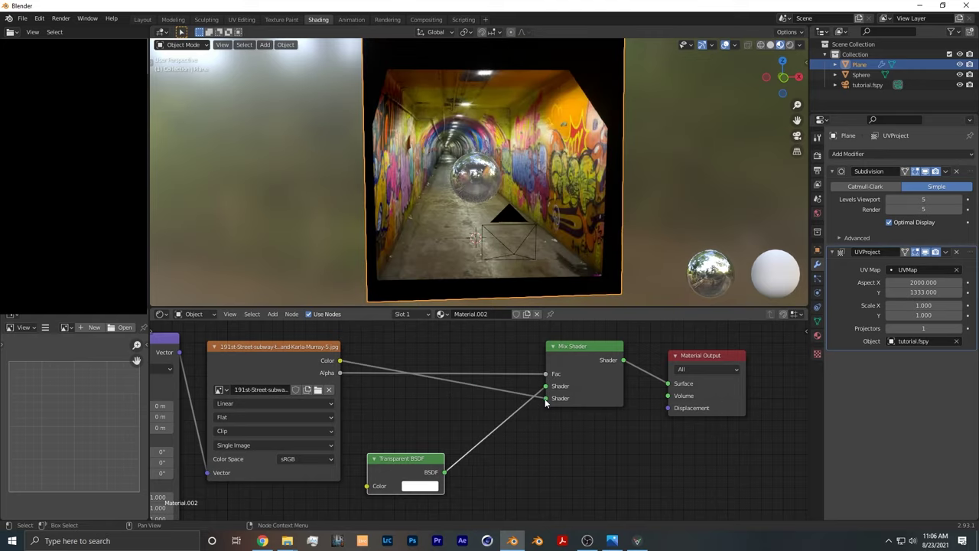
Step: Switch the viewport to Rendered shading and examine the tunnel's clipped transparent edges from several angles
middle_click_drag(602, 209, 772, 57)
left_click(792, 44)
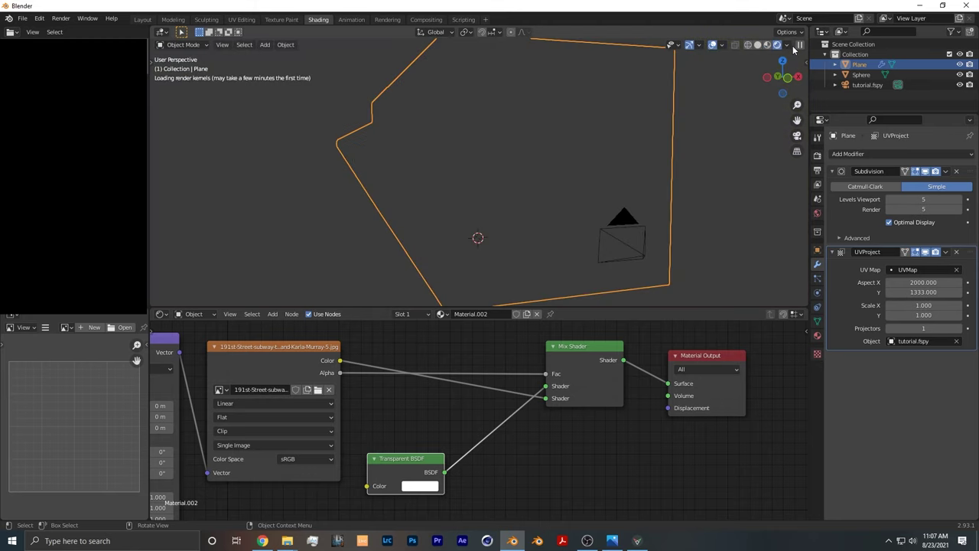
middle_click_drag(691, 239, 655, 240)
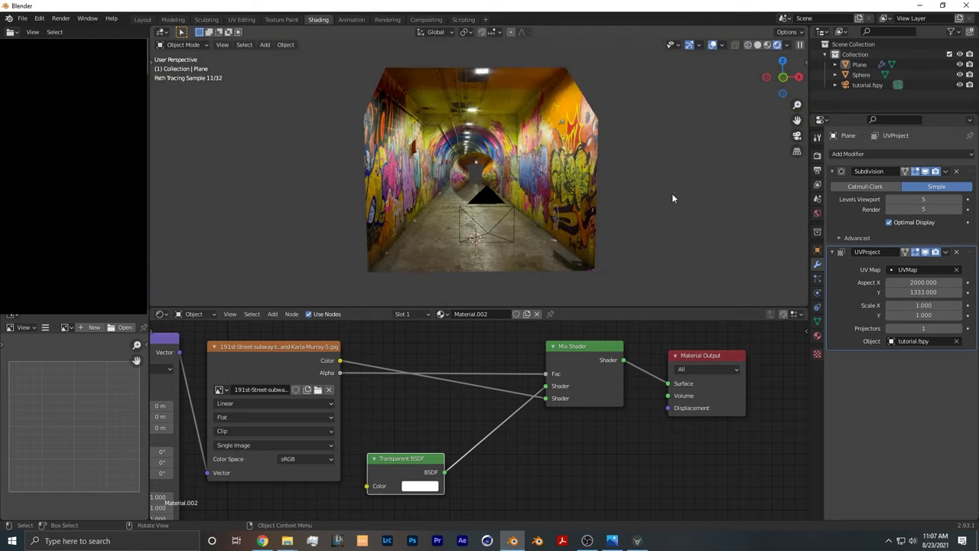
middle_click_drag(673, 197, 555, 148)
left_click(540, 172)
left_click(600, 177)
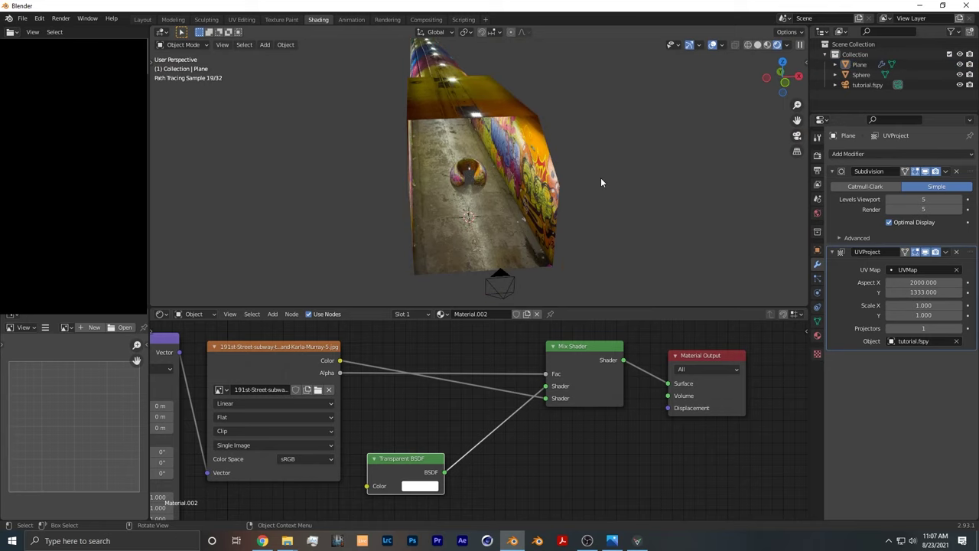
mouse_move(528, 193)
middle_mouse_down()
mouse_move(561, 168)
mouse_move(536, 164)
middle_mouse_up()
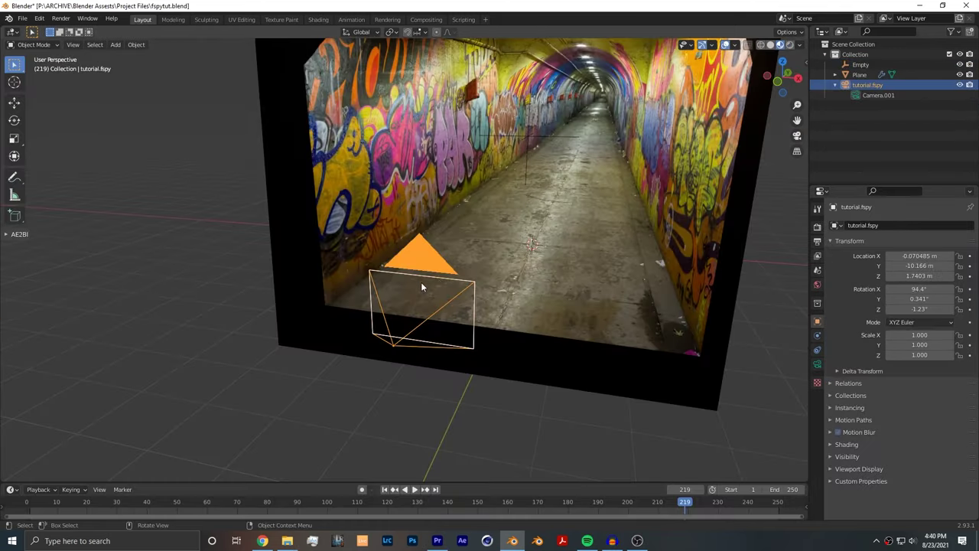
Step: Try moving the tutorial.fspy projection camera sideways along the X axis
mouse_move(421, 282)
middle_mouse_down()
mouse_move(457, 309)
mouse_move(523, 281)
mouse_move(462, 265)
middle_mouse_up()
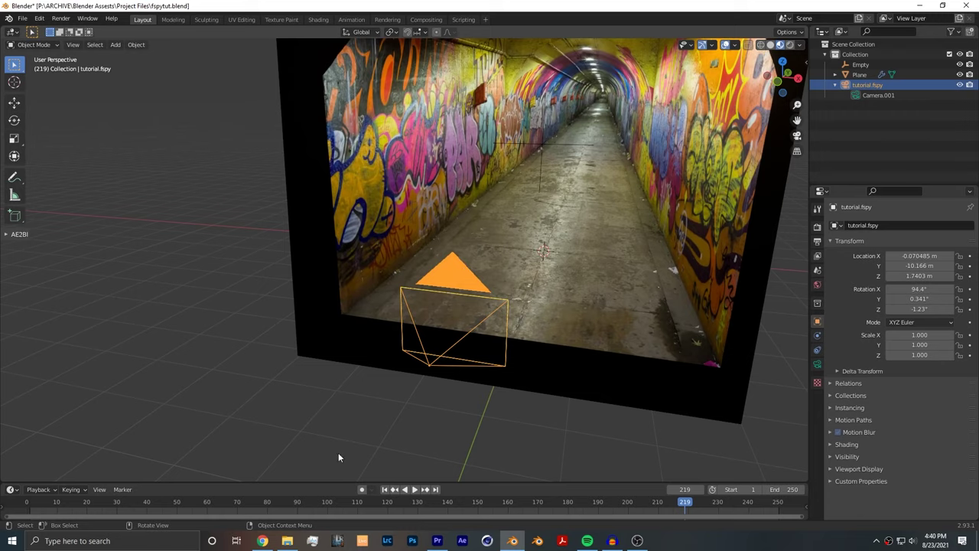
key("g")
key("x")
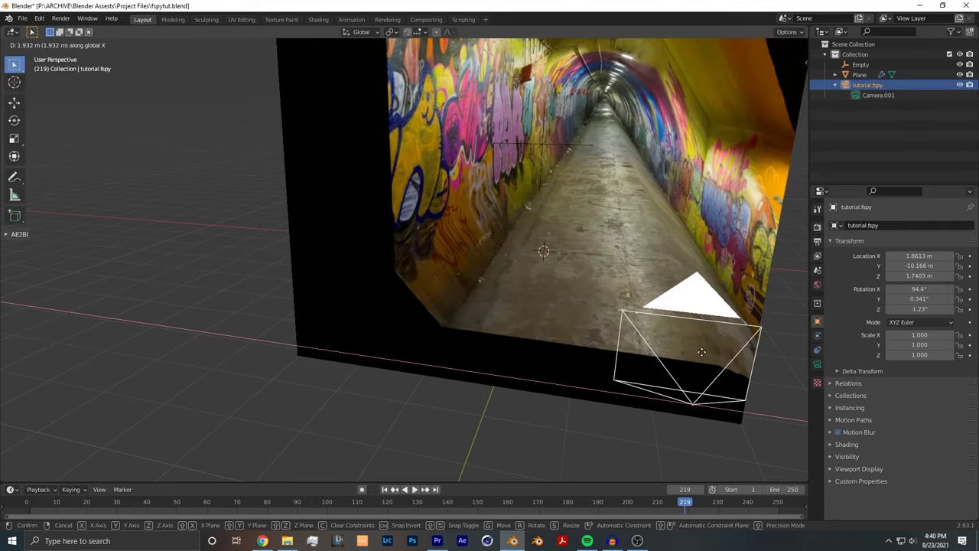
left_click(250, 298)
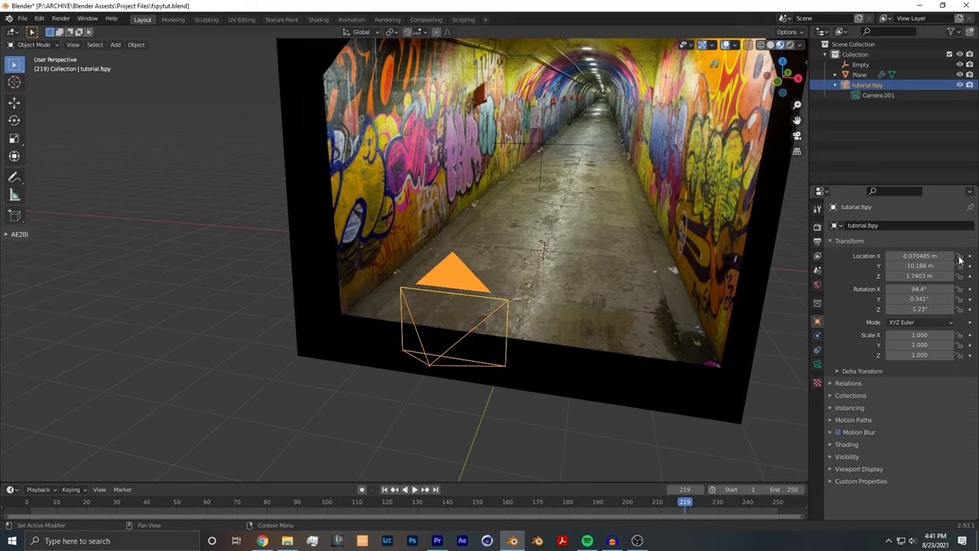
Step: Add a new camera and move it to about 2.65 m on Z and about -7.3 m on Y
key("alt+a")
key("shift+a")
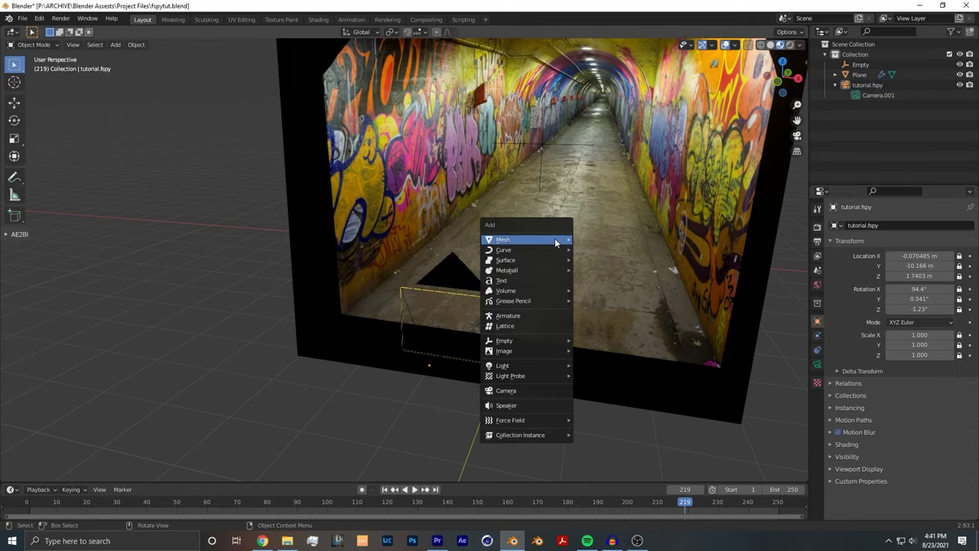
left_click(506, 390)
key("g")
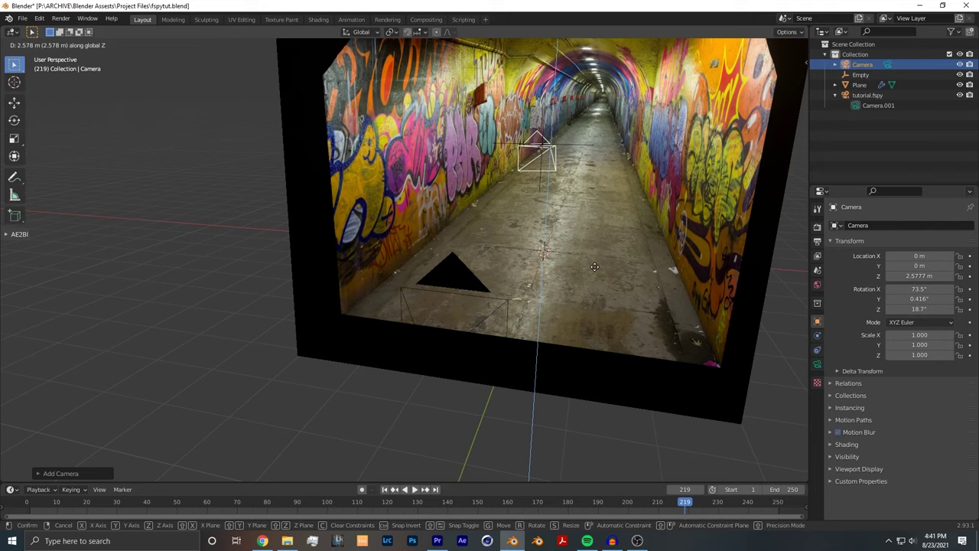
key("x")
key("y")
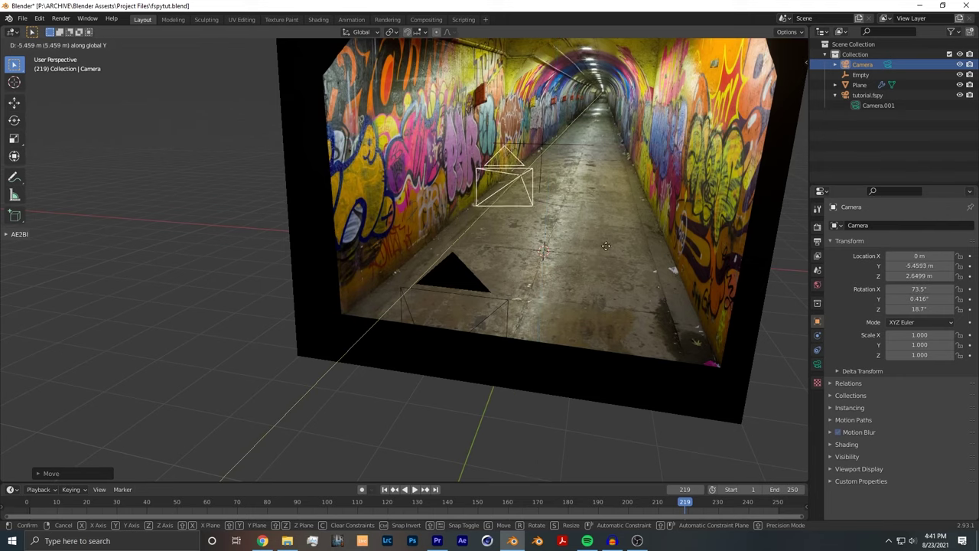
left_click(326, 240)
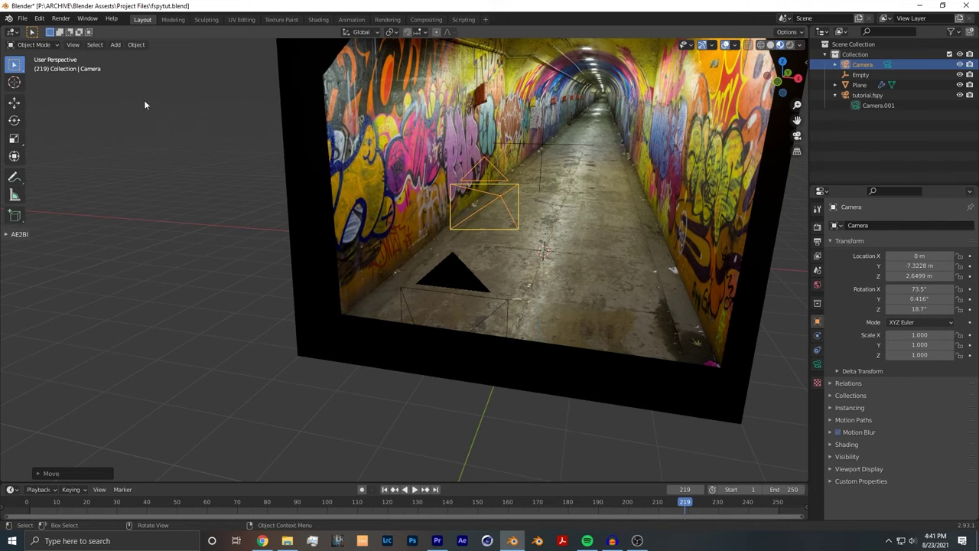
Step: Make the newly added camera the scene's active camera
left_click(74, 46)
mouse_move(138, 153)
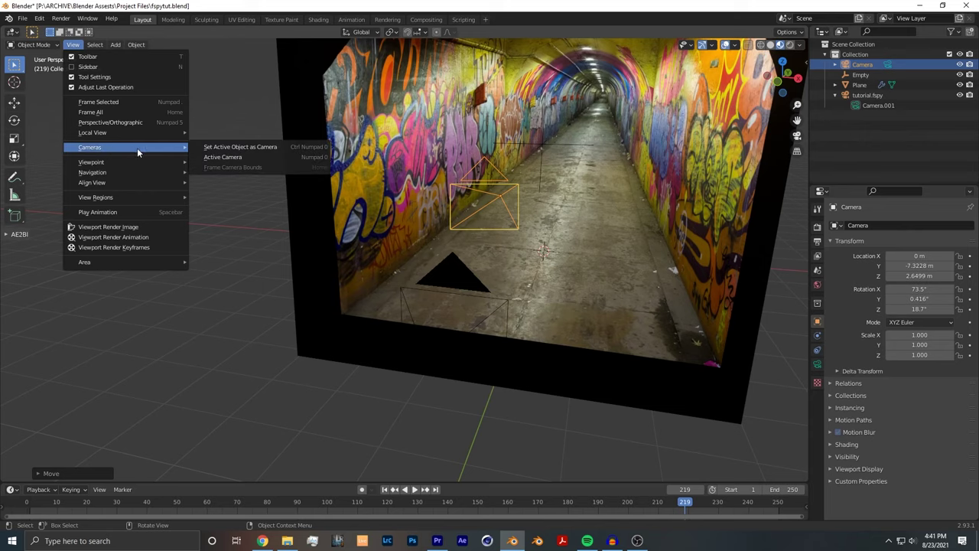
left_click(258, 148)
mouse_move(918, 265)
left_mouse_down()
mouse_move(948, 266)
mouse_move(918, 265)
mouse_move(937, 256)
mouse_move(916, 255)
left_mouse_up()
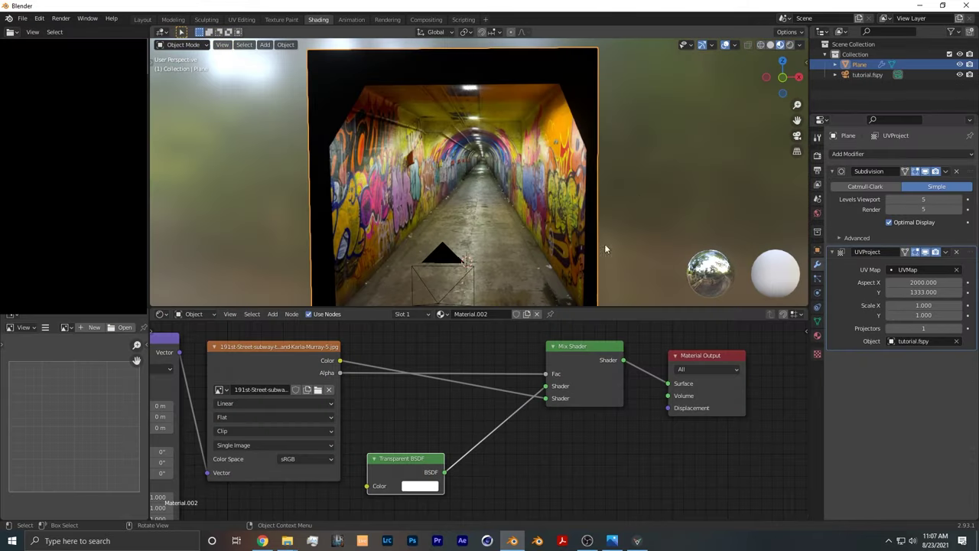
Step: Try a Wave modifier on the tunnel plane, play the animation from inside the tunnel, and remove the modifier
left_click(846, 154)
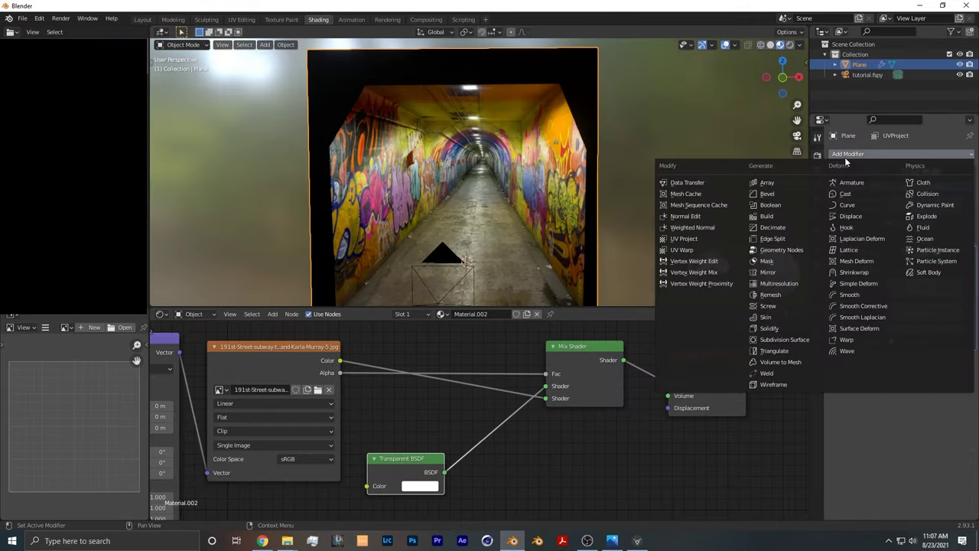
left_click(864, 354)
key("space")
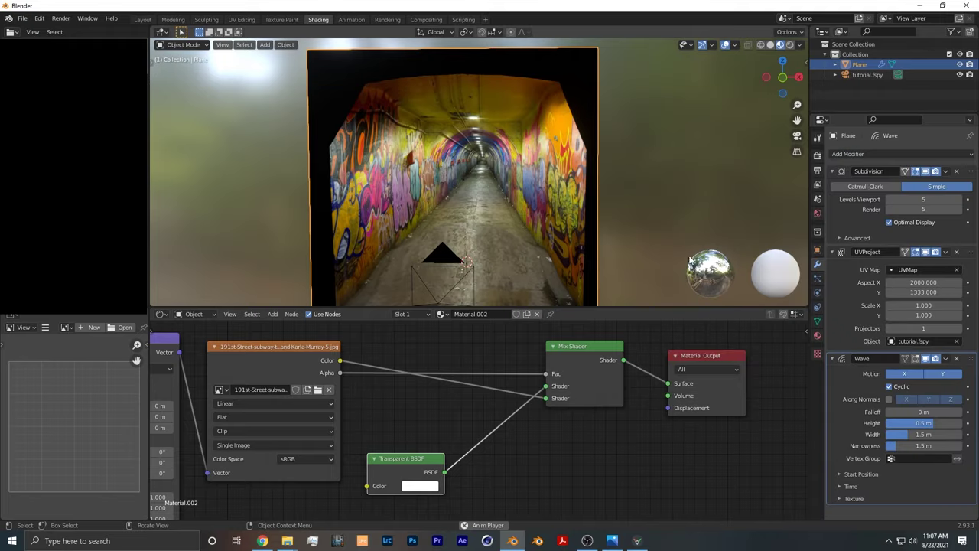
middle_click_drag(526, 207, 481, 222)
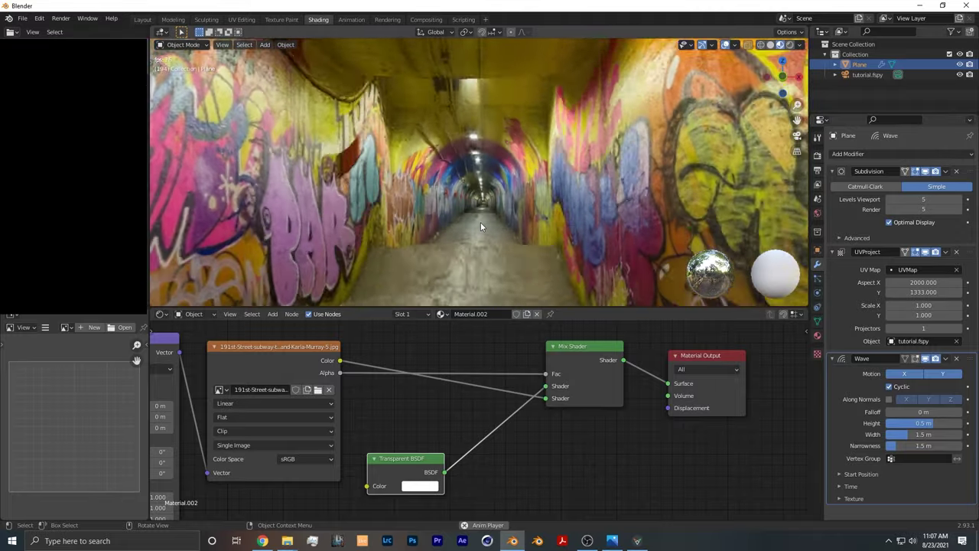
key("space")
left_click(957, 359)
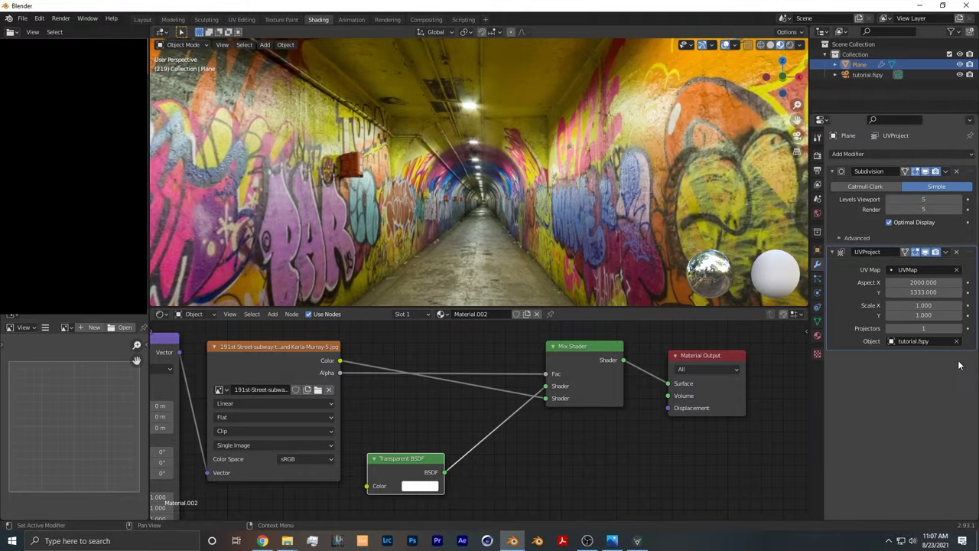
Step: Add a Plain Axes empty and move it along Y to about -2.21 m
left_click(880, 154)
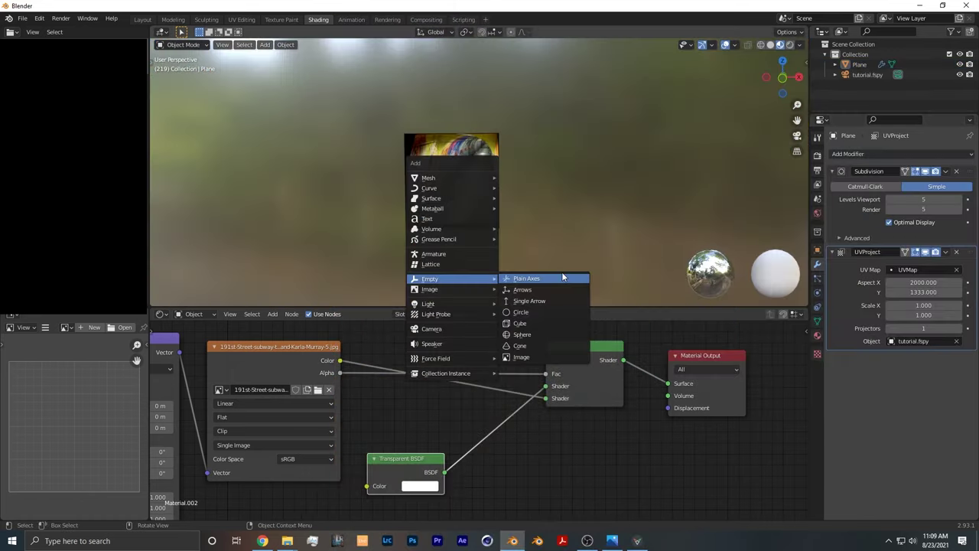
left_click(563, 277)
scroll(517, 246, "up", 5)
middle_click_drag(517, 246, 552, 159)
key("g")
key("x")
left_click(550, 182)
left_click(541, 205)
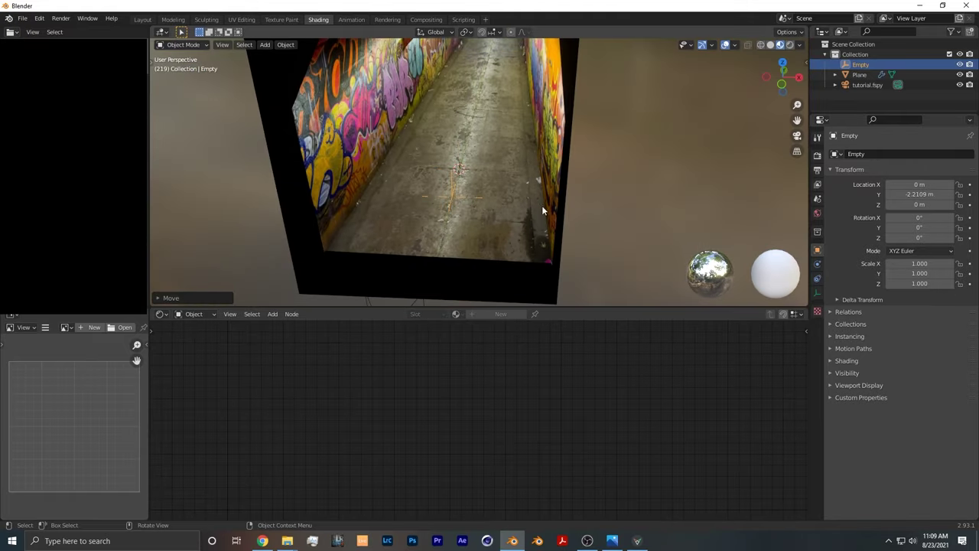
Step: Add a Simple Deform modifier to the tunnel plane in Twist mode, with the Empty as origin and Y as axis
left_click(912, 156)
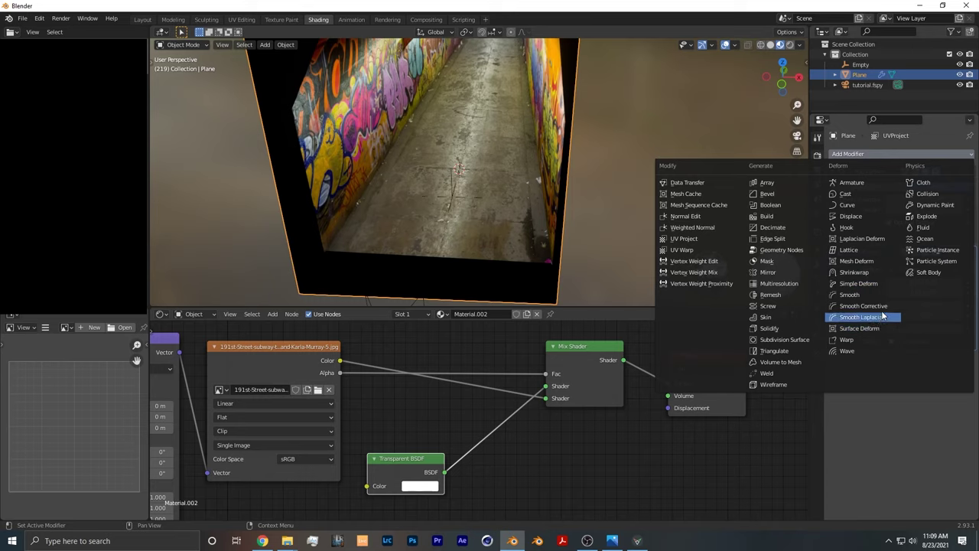
left_click(858, 283)
left_click(922, 399)
left_click(880, 415)
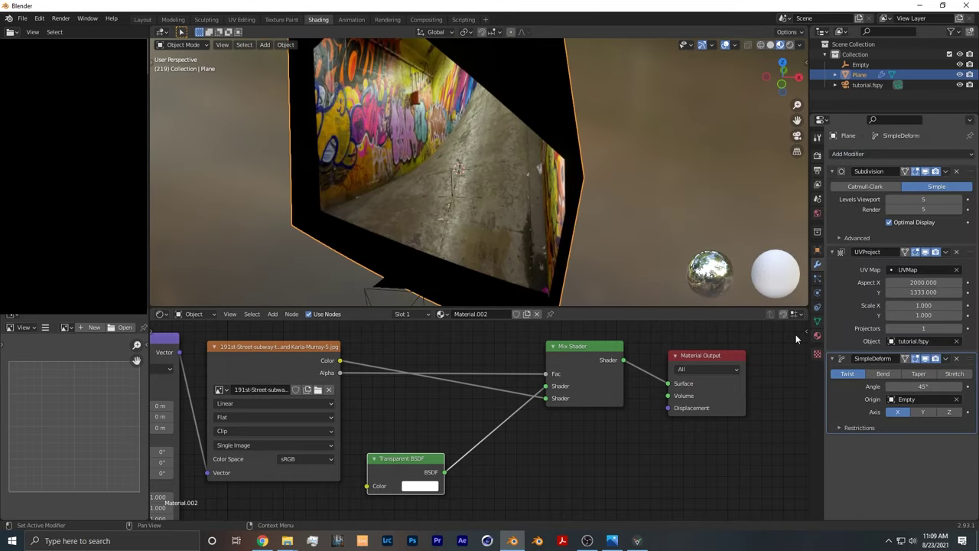
middle_click_drag(673, 245, 765, 298)
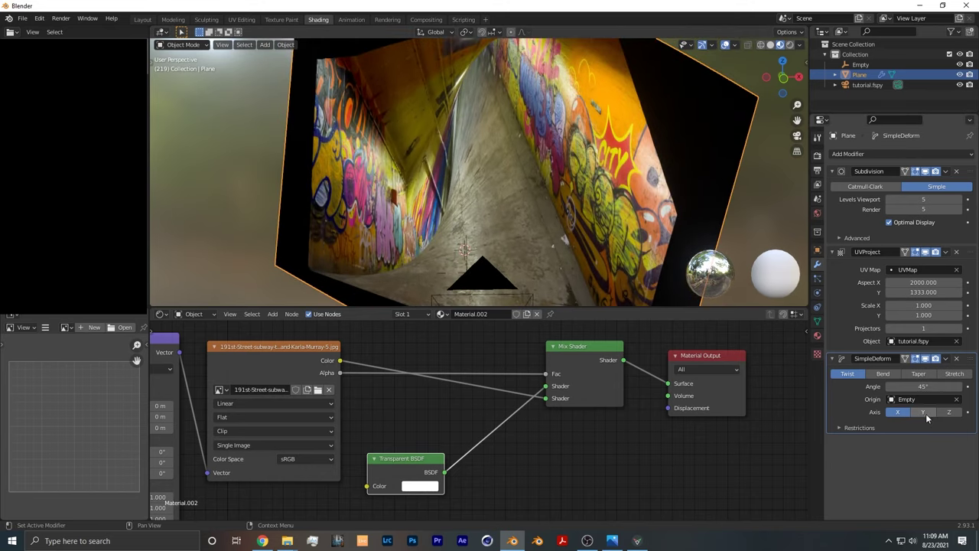
left_click(927, 415)
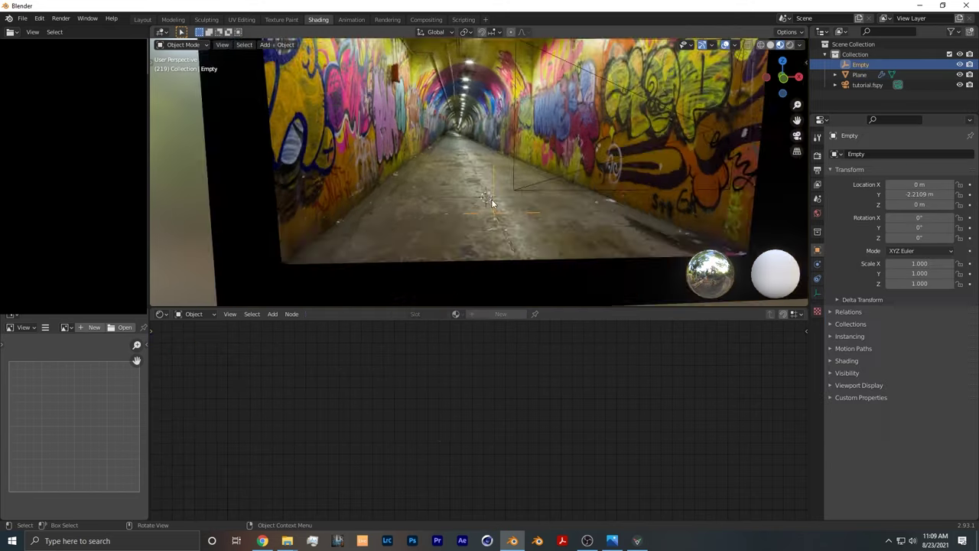
Step: Raise the empty along Z to about 2.85 m, near the middle of the tunnel's height
middle_click_drag(492, 204, 532, 230)
key("g")
key("z")
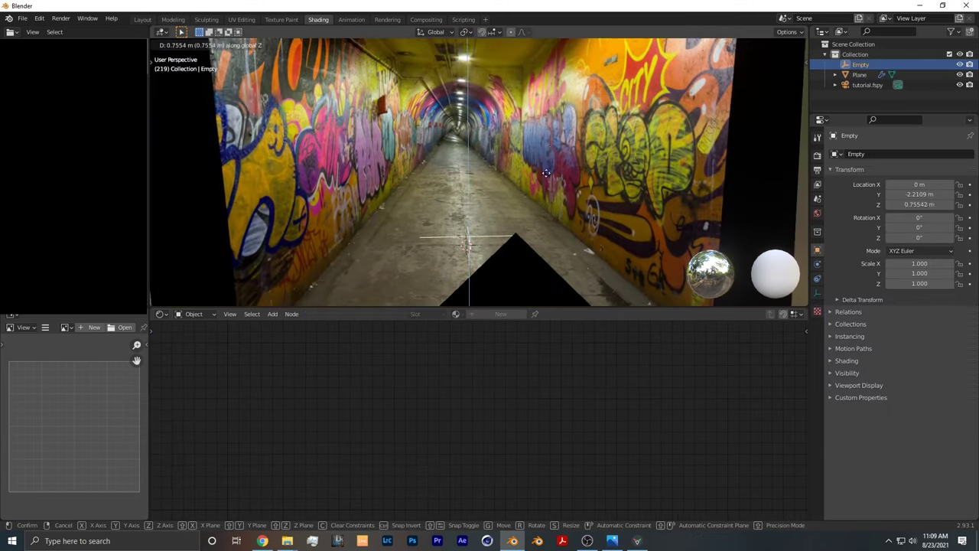
left_click(559, 91)
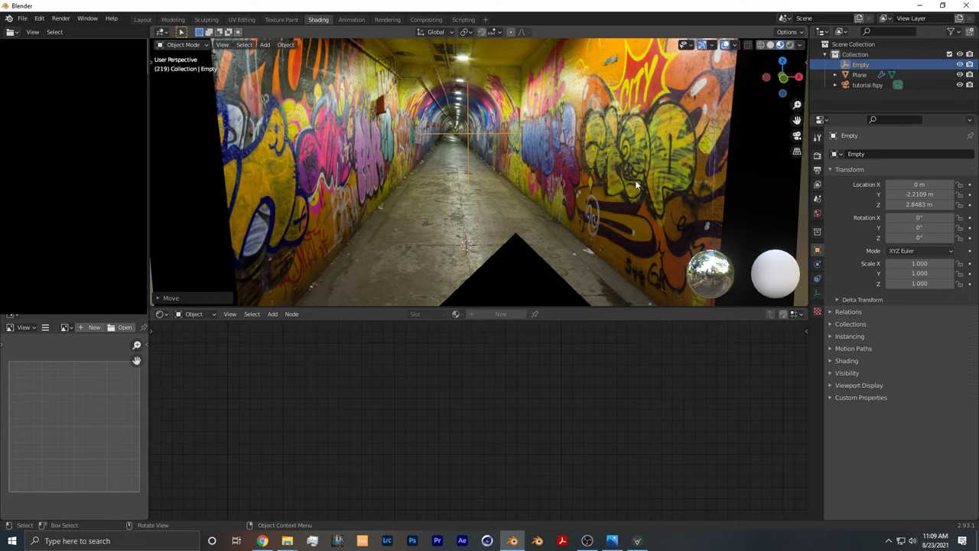
middle_click_drag(635, 180, 721, 258)
Step: Try a Simple Deform twist angle of about -329° on the tunnel plane and fly through the twisted tunnel
left_click(860, 74)
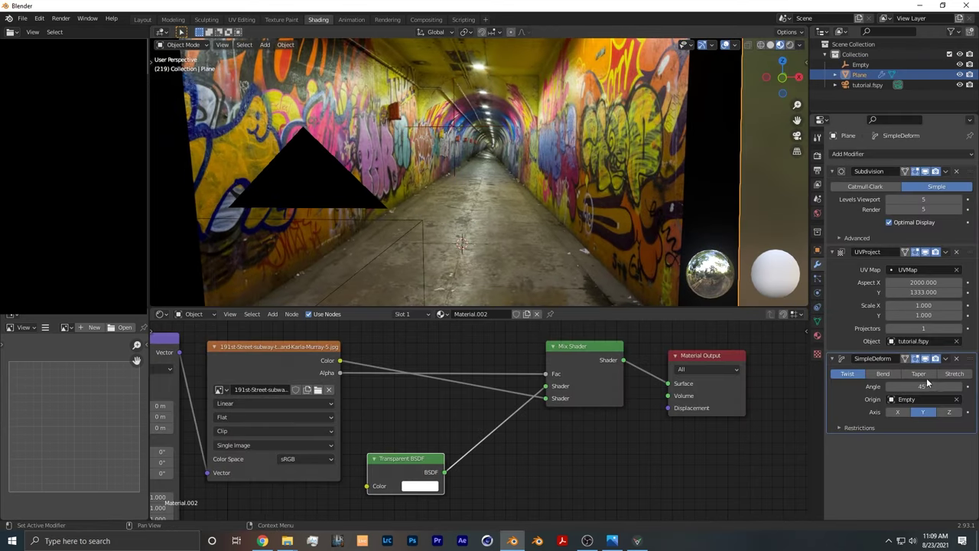
left_click_drag(924, 386, 850, 386)
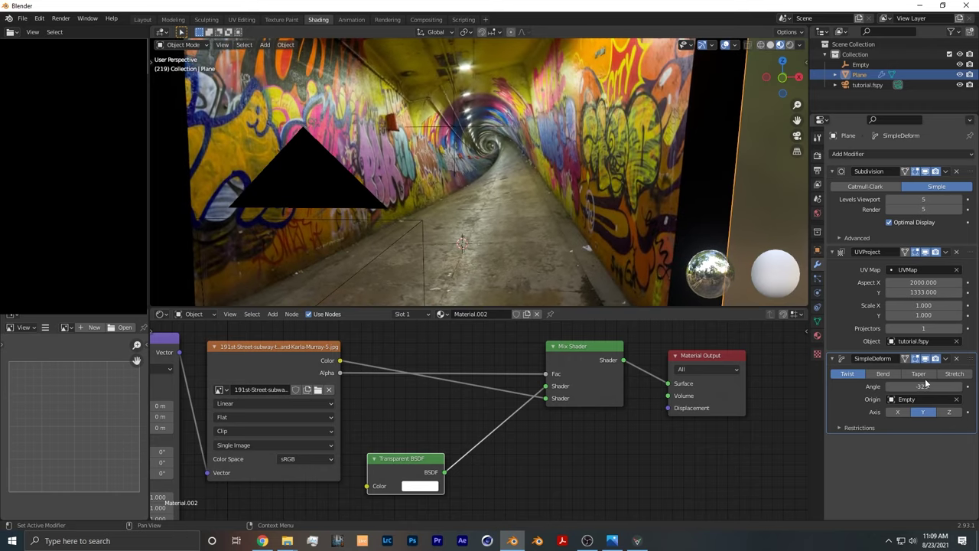
key("shift+grave")
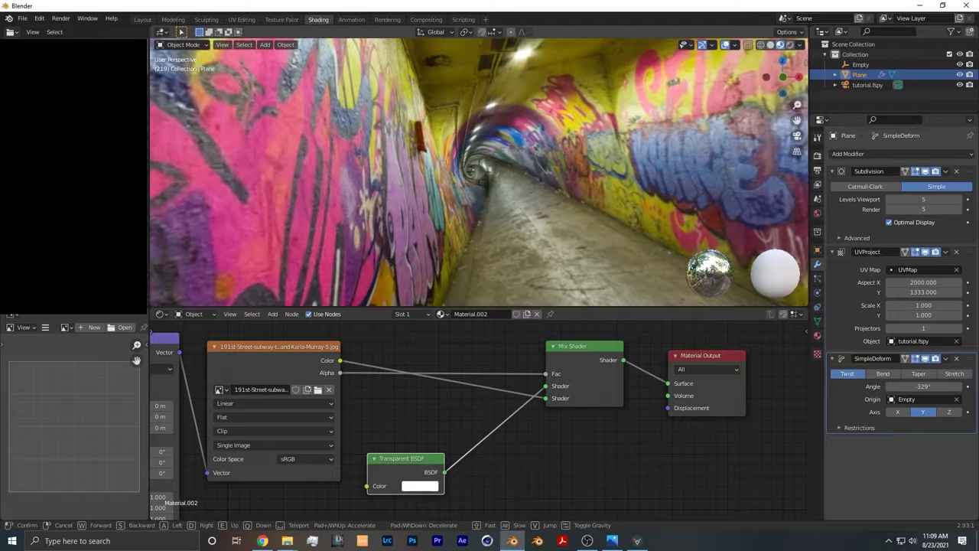
left_click(483, 181)
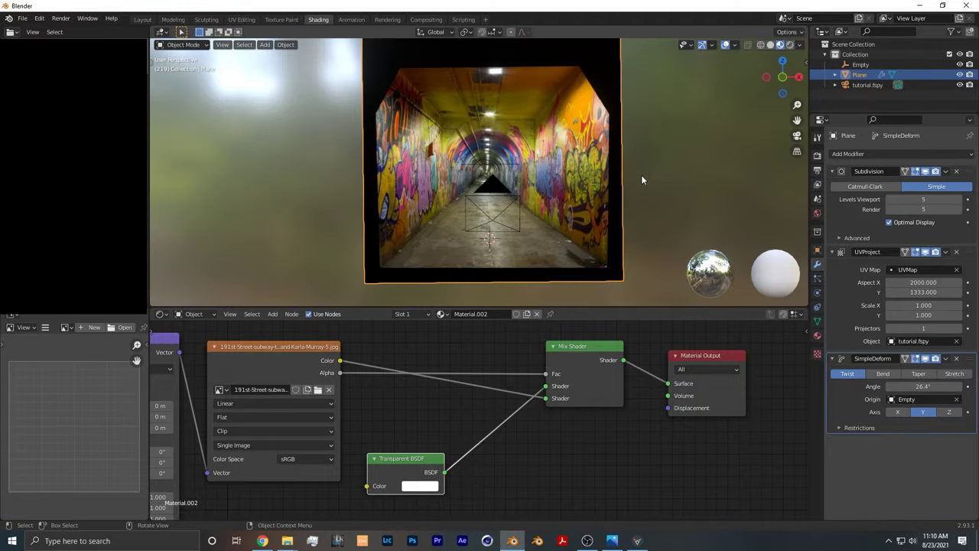
Step: Show the tunnel in Rendered shading with everything deselected and inspect its transparent edges from the side and front
left_click(790, 45)
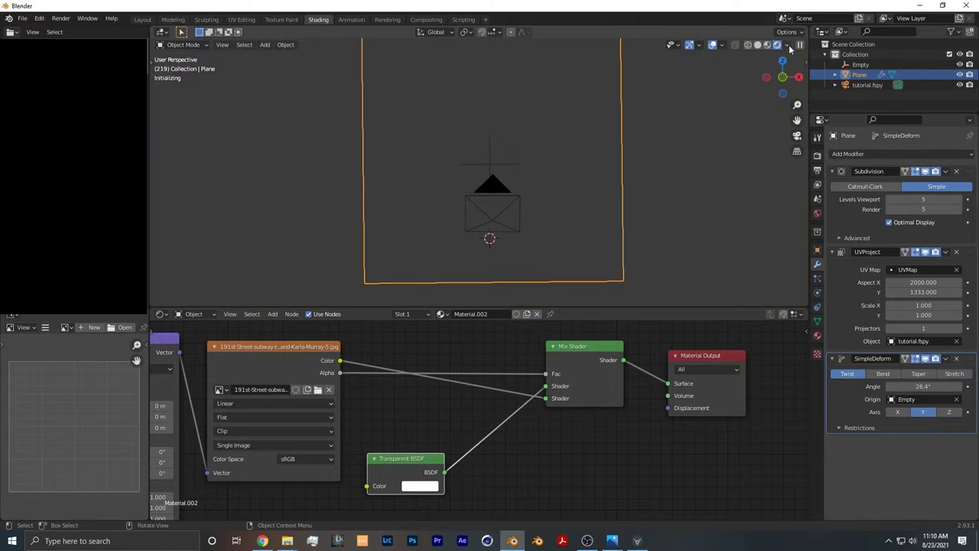
mouse_move(429, 168)
middle_mouse_down()
mouse_move(346, 175)
mouse_move(278, 59)
middle_mouse_up()
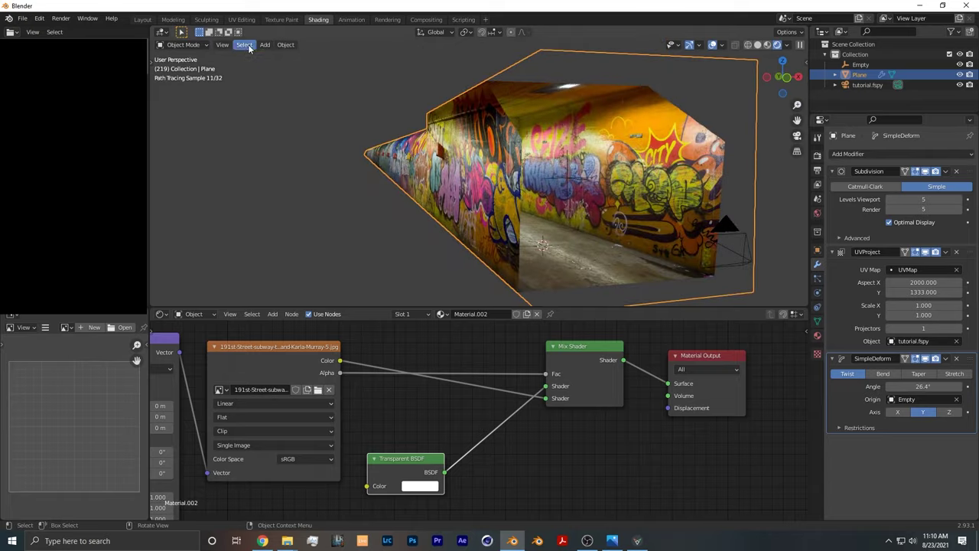
left_click(244, 45)
left_click(256, 76)
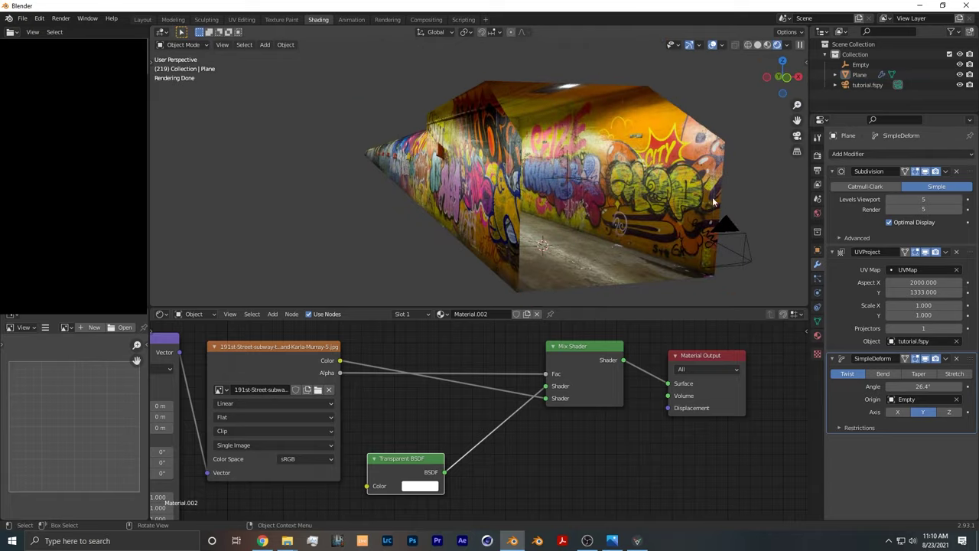
mouse_move(713, 201)
middle_mouse_down()
mouse_move(417, 263)
mouse_move(500, 193)
mouse_move(616, 169)
mouse_move(531, 231)
mouse_move(526, 219)
middle_mouse_up()
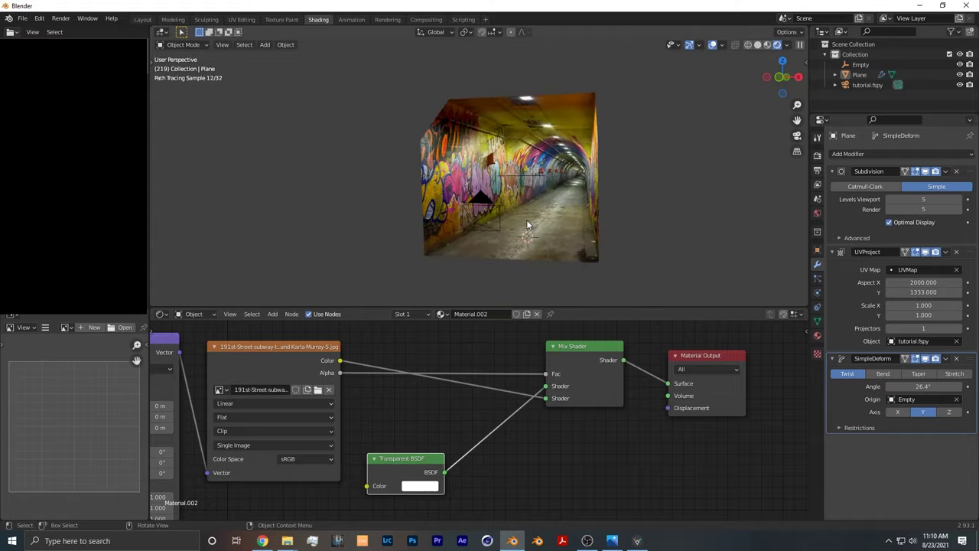